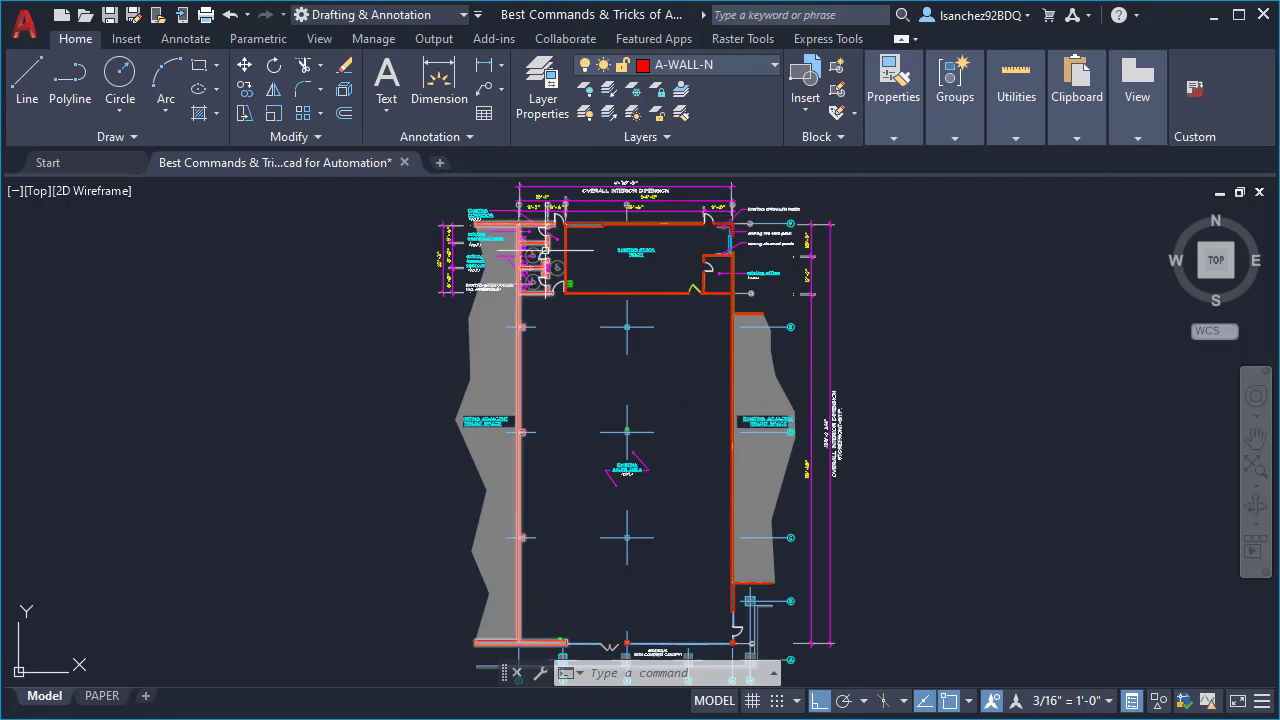
Examine the letter case of the room and equipment labels around the restrooms, stock room and office on the floor plan.
scroll(550, 250, up, 2)
scroll(545, 248, up, 2)
middle_drag(561, 270, 570, 381)
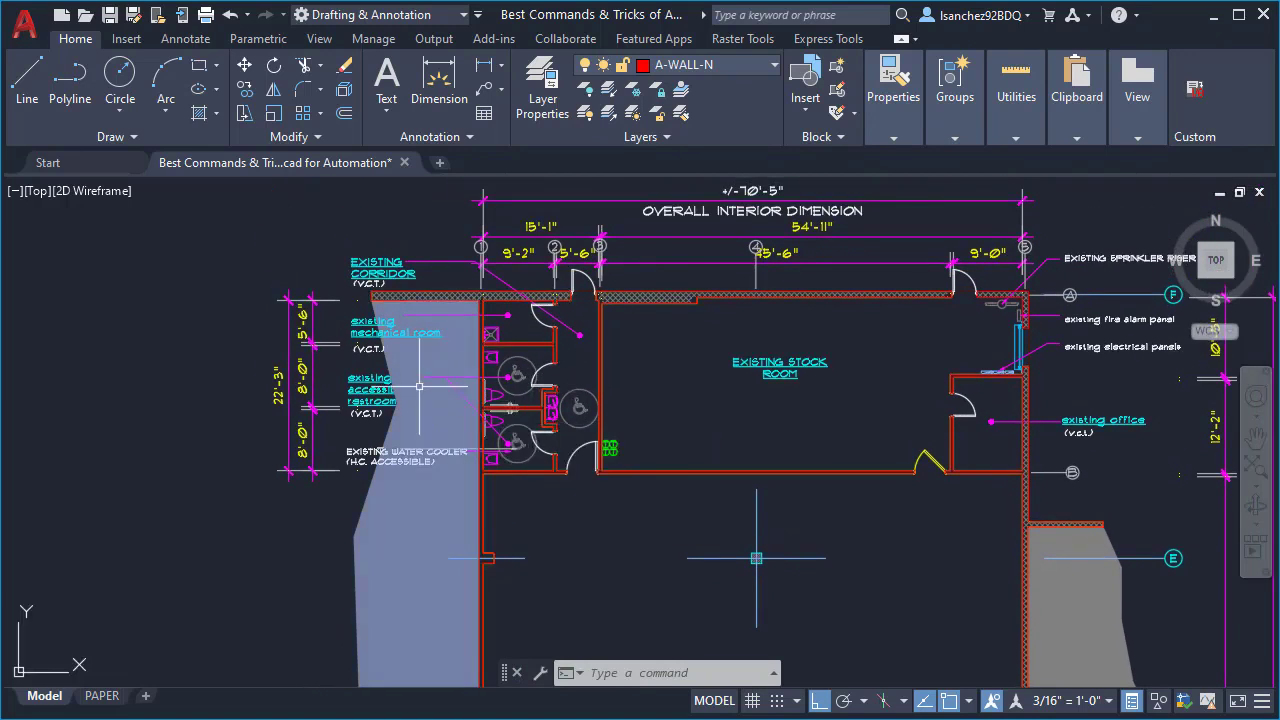
scroll(436, 390, up, 2)
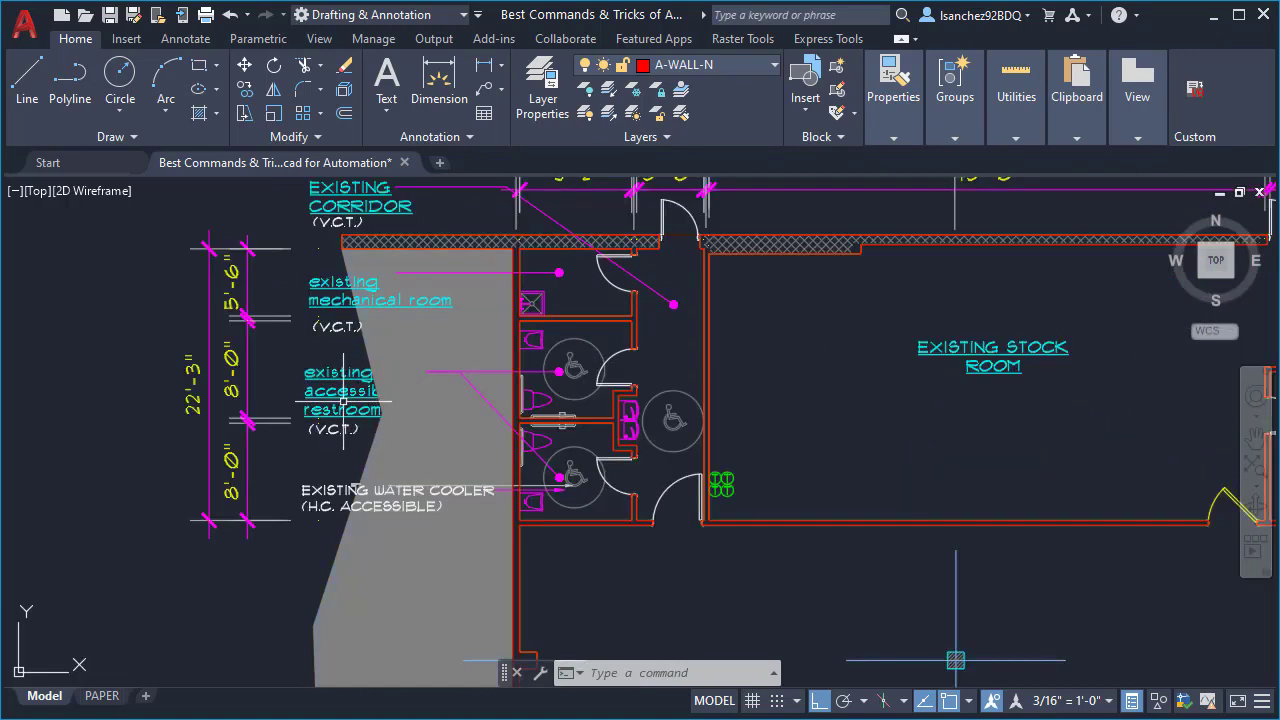
scroll(340, 412, down, 2)
scroll(1019, 305, up, 2)
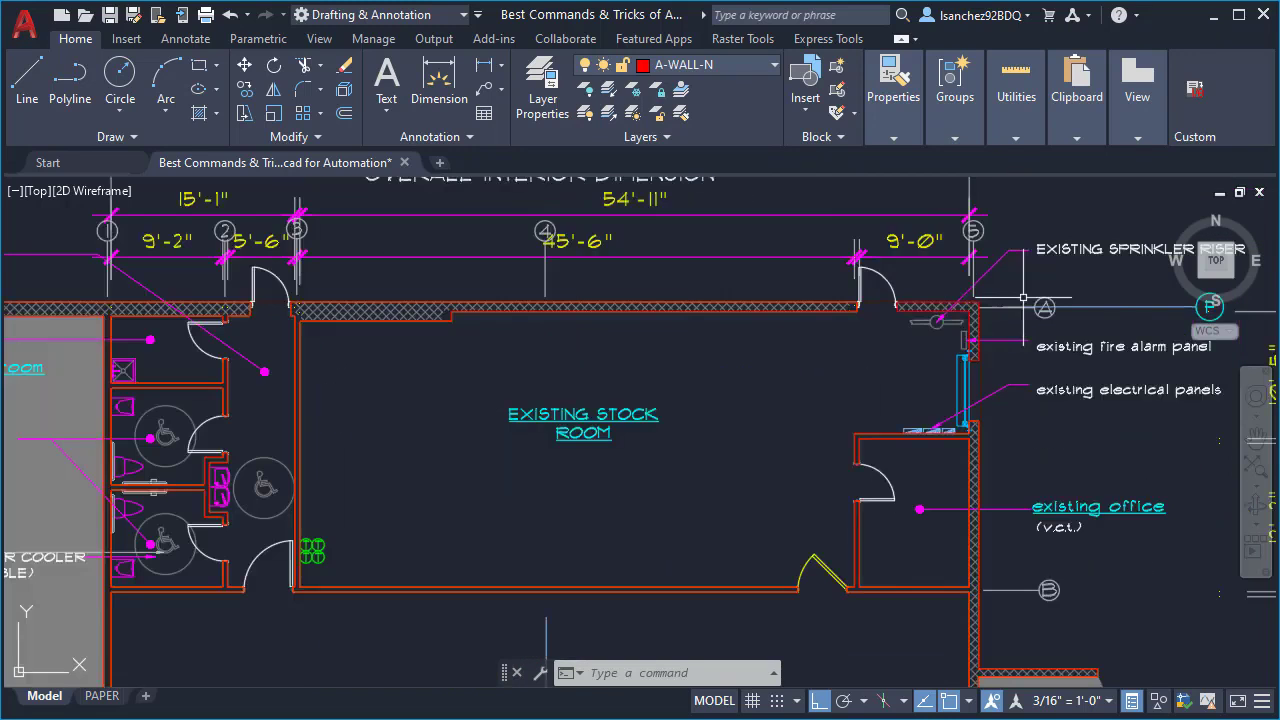
scroll(845, 354, down, 2)
middle_drag(721, 369, 753, 369)
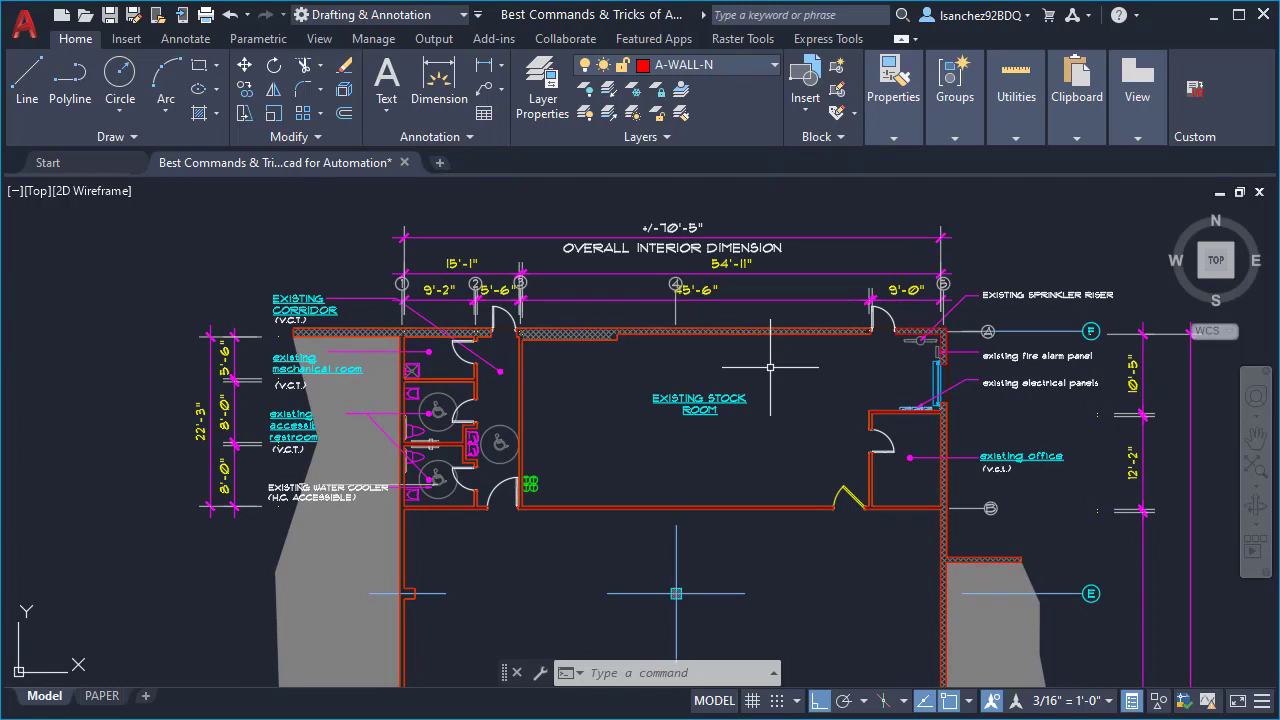
Convert all text in the floor plan drawing to UPPERCASE with the TCASE command.
text(TSCA)
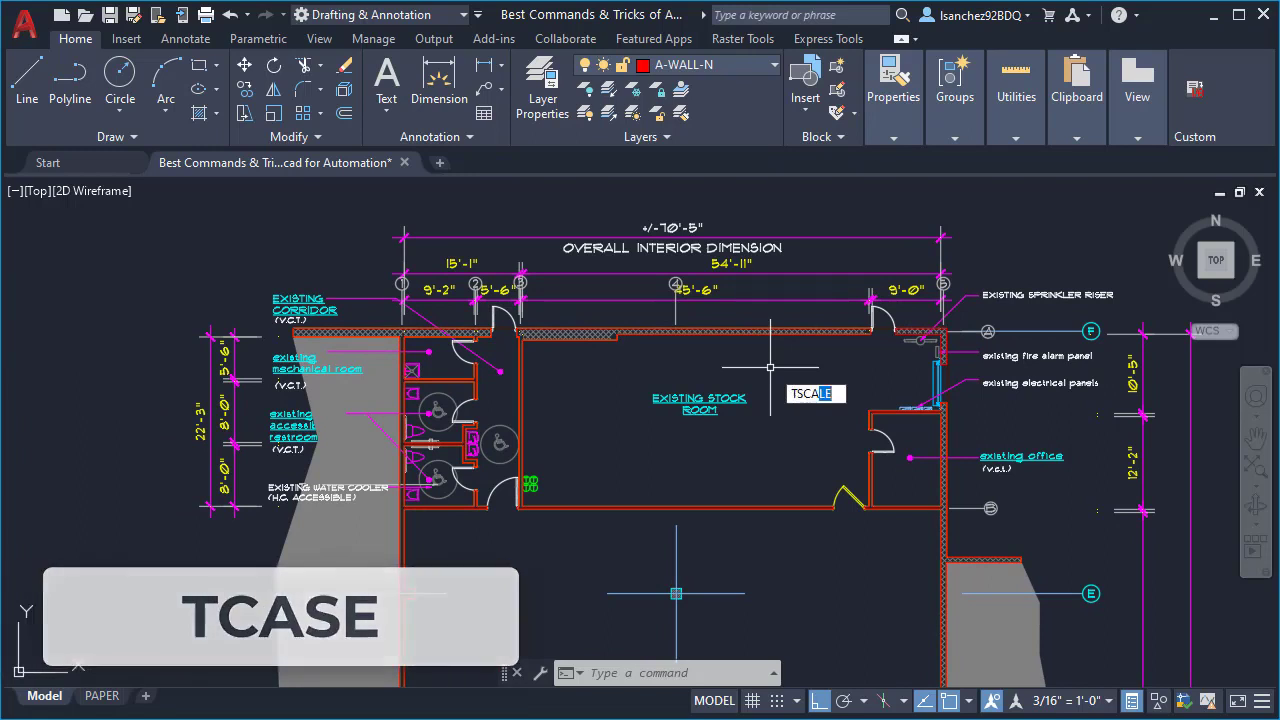
key(BackSpace)
key(BackSpace)
key(BackSpace)
text(CAS)
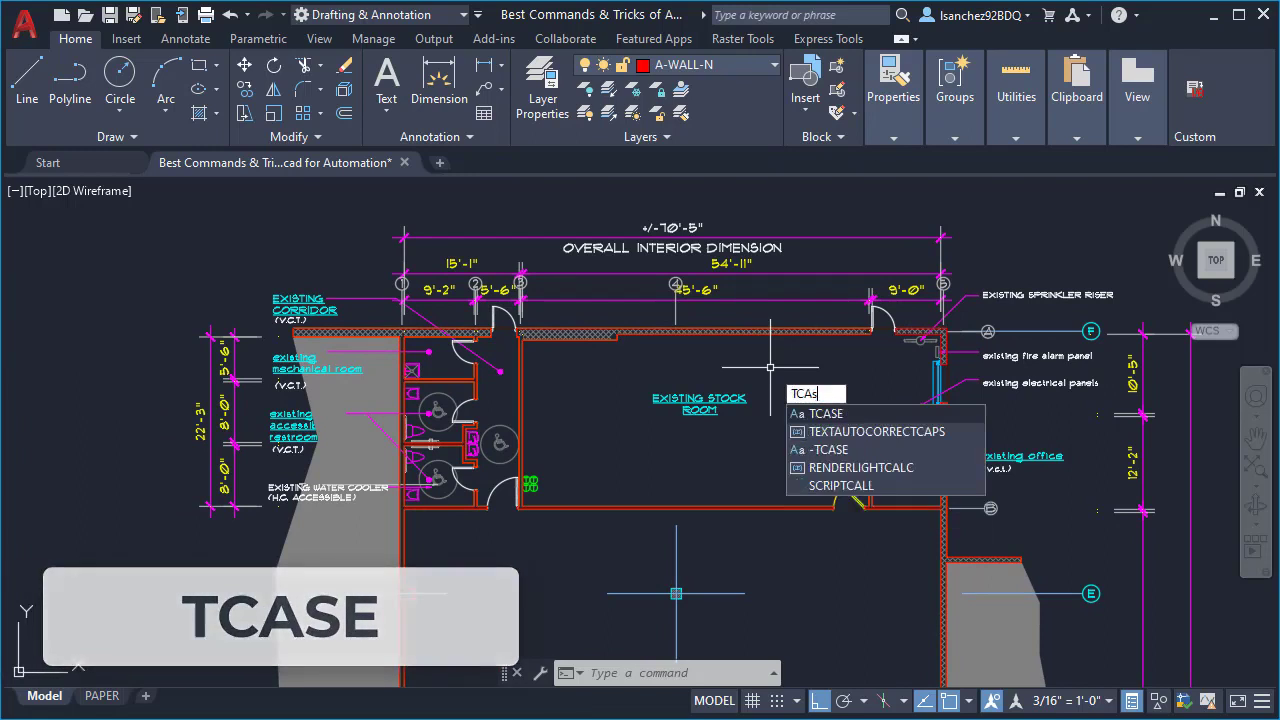
key(Return)
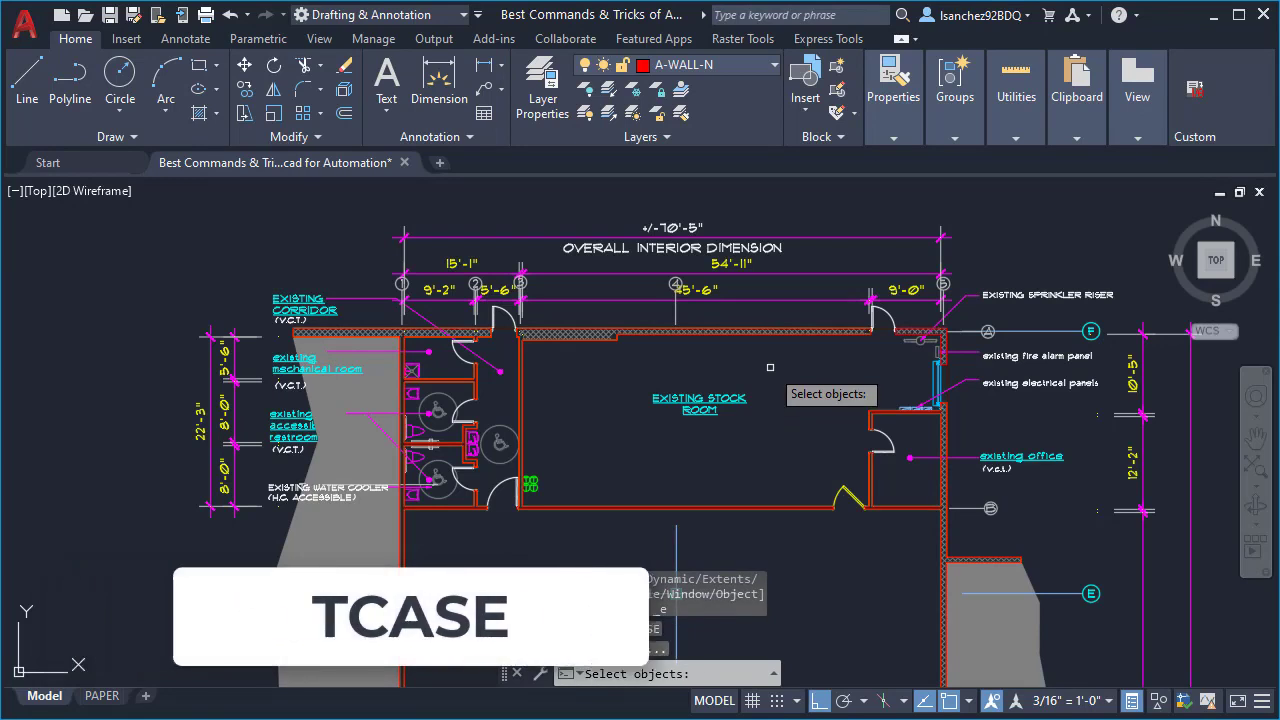
text(all)
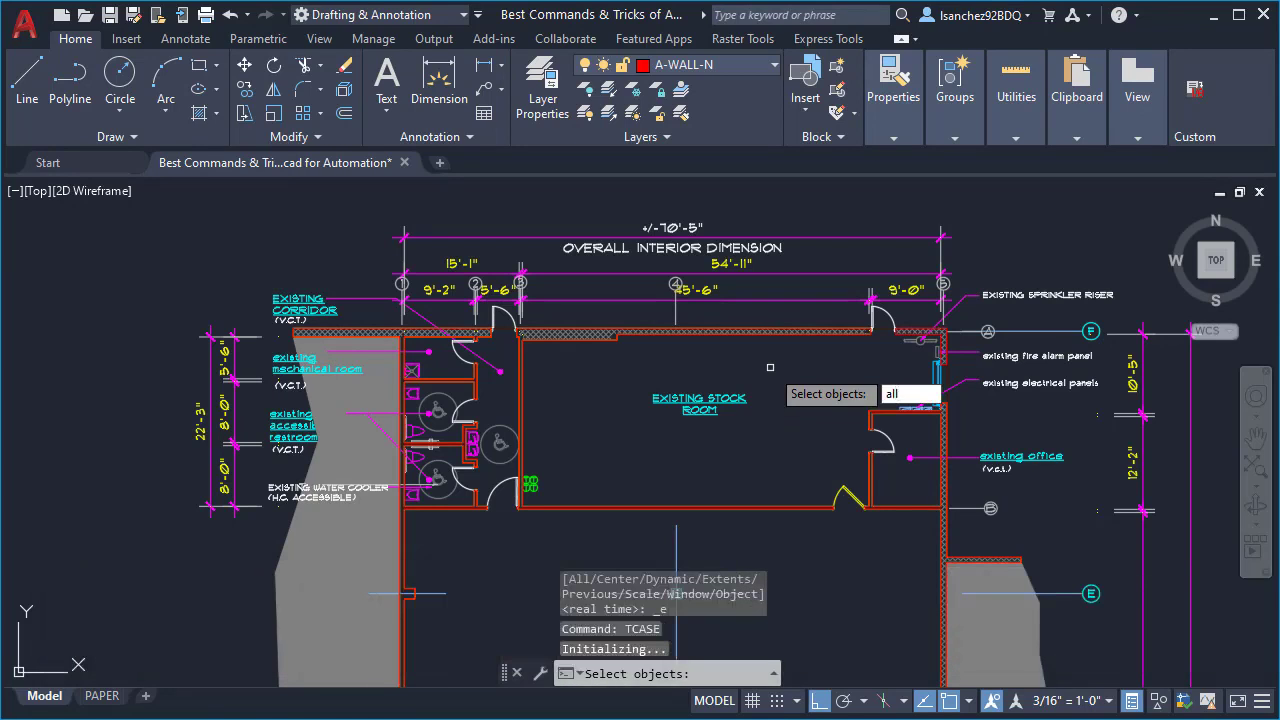
key(Return)
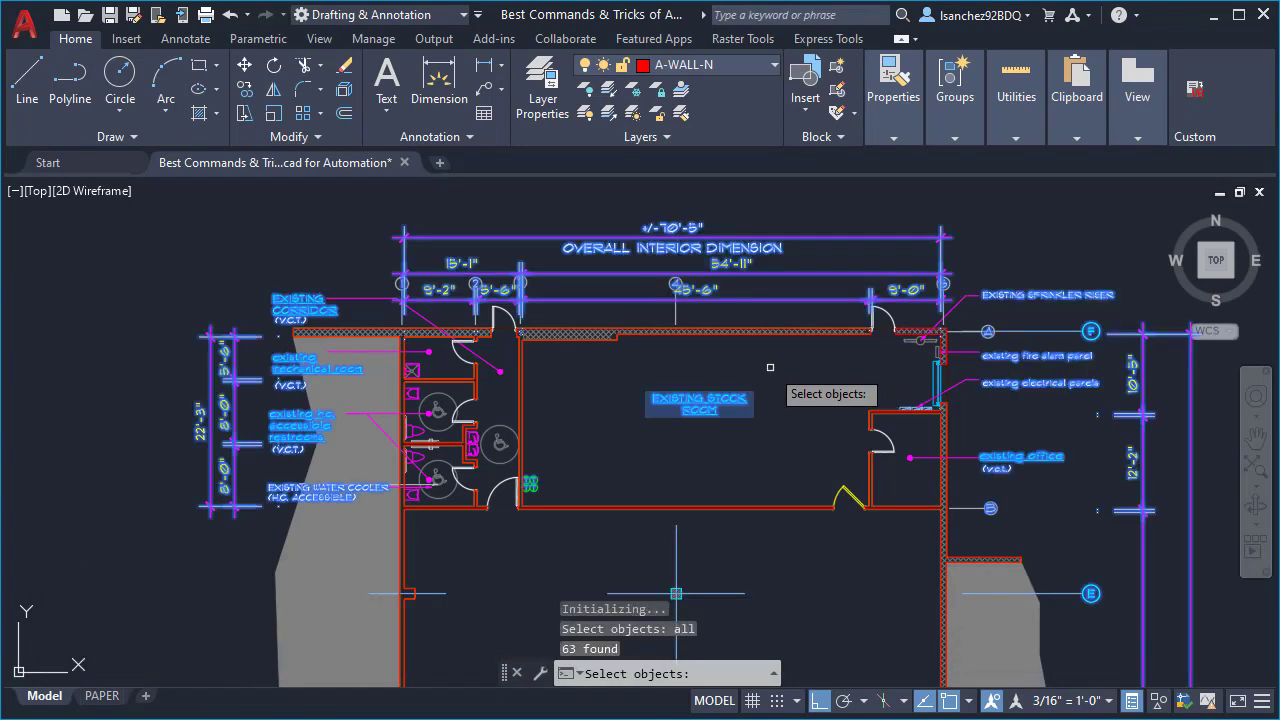
key(Return)
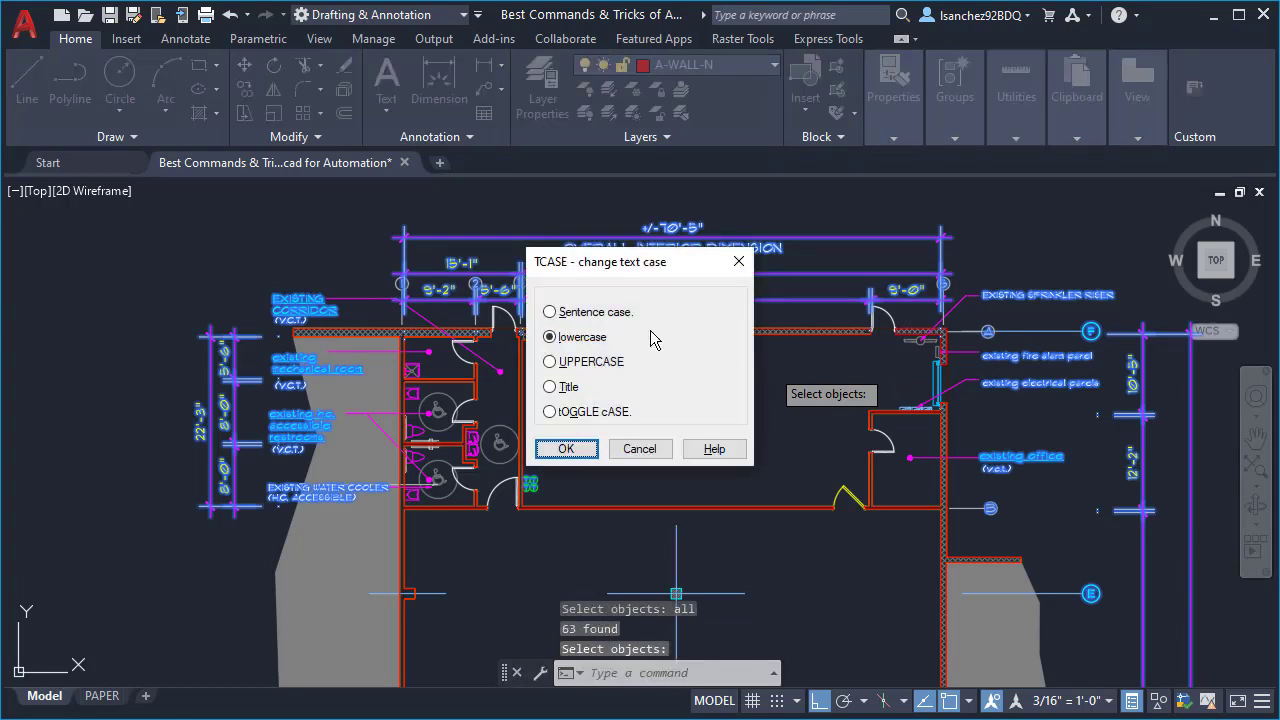
click(551, 363)
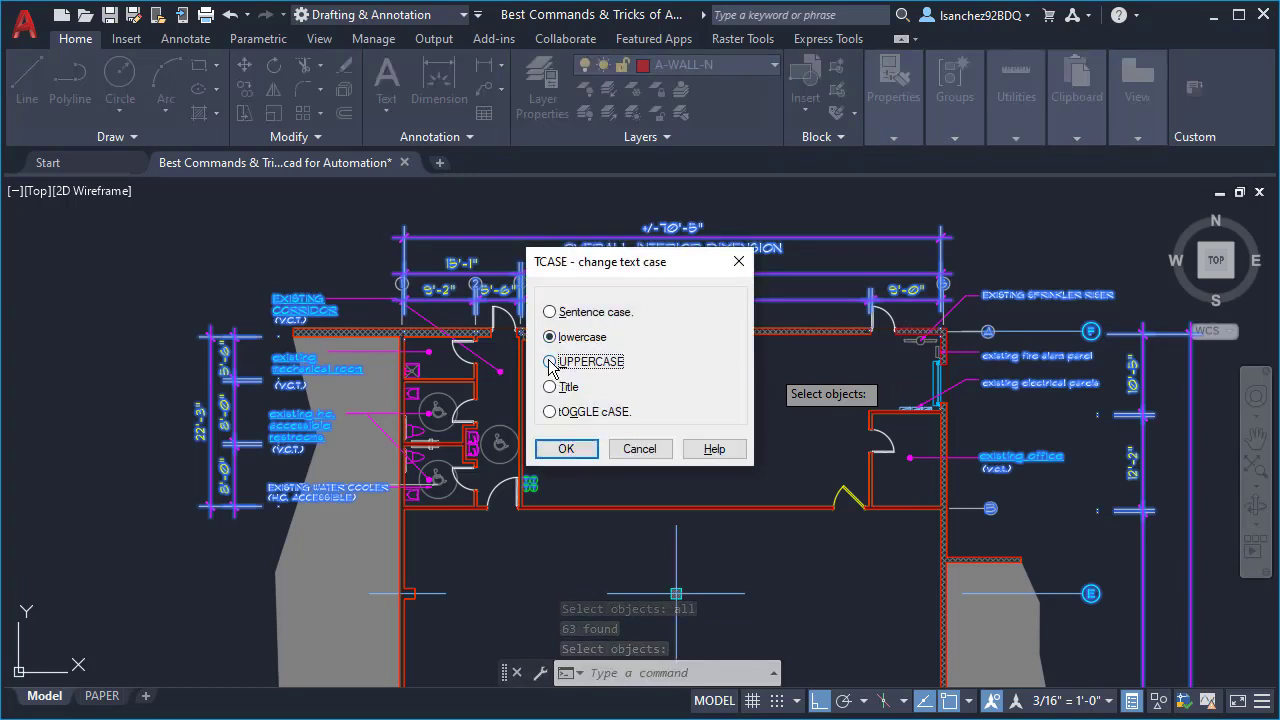
click(566, 449)
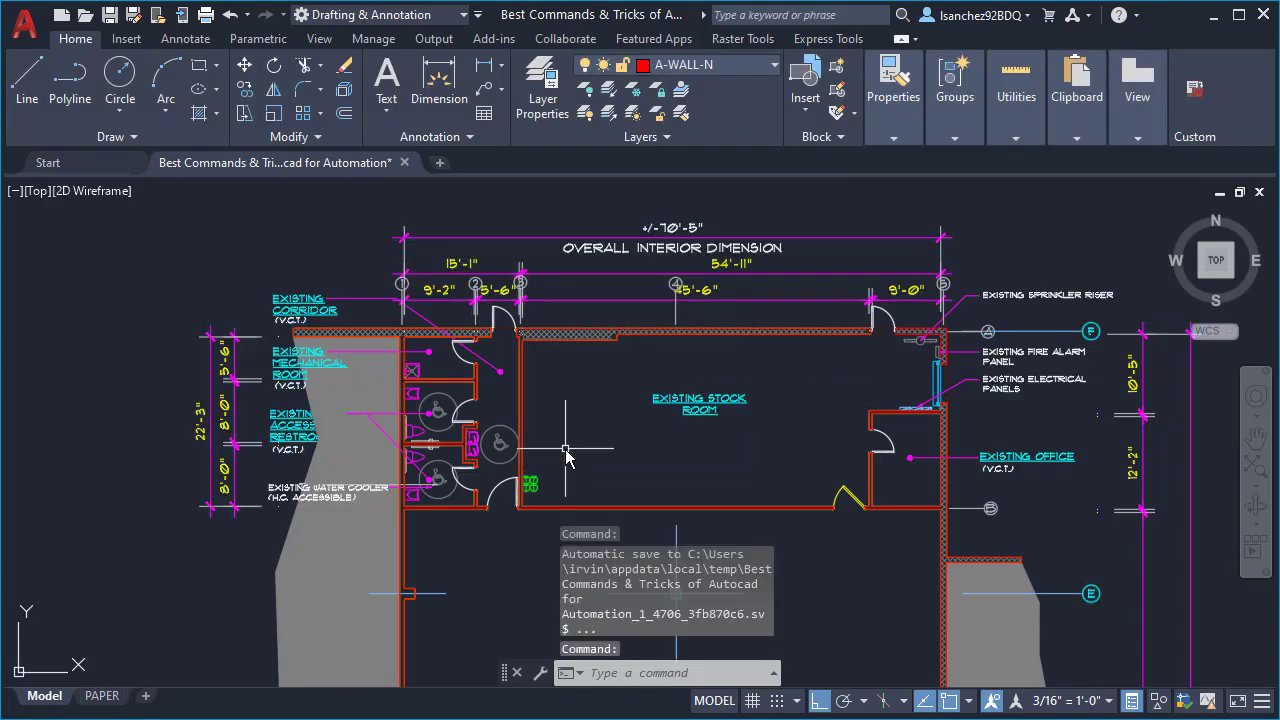
Examine the restroom and mechanical room labels where they overlap the gray hatch of the adjacent tenant space.
scroll(268, 432, up, 2)
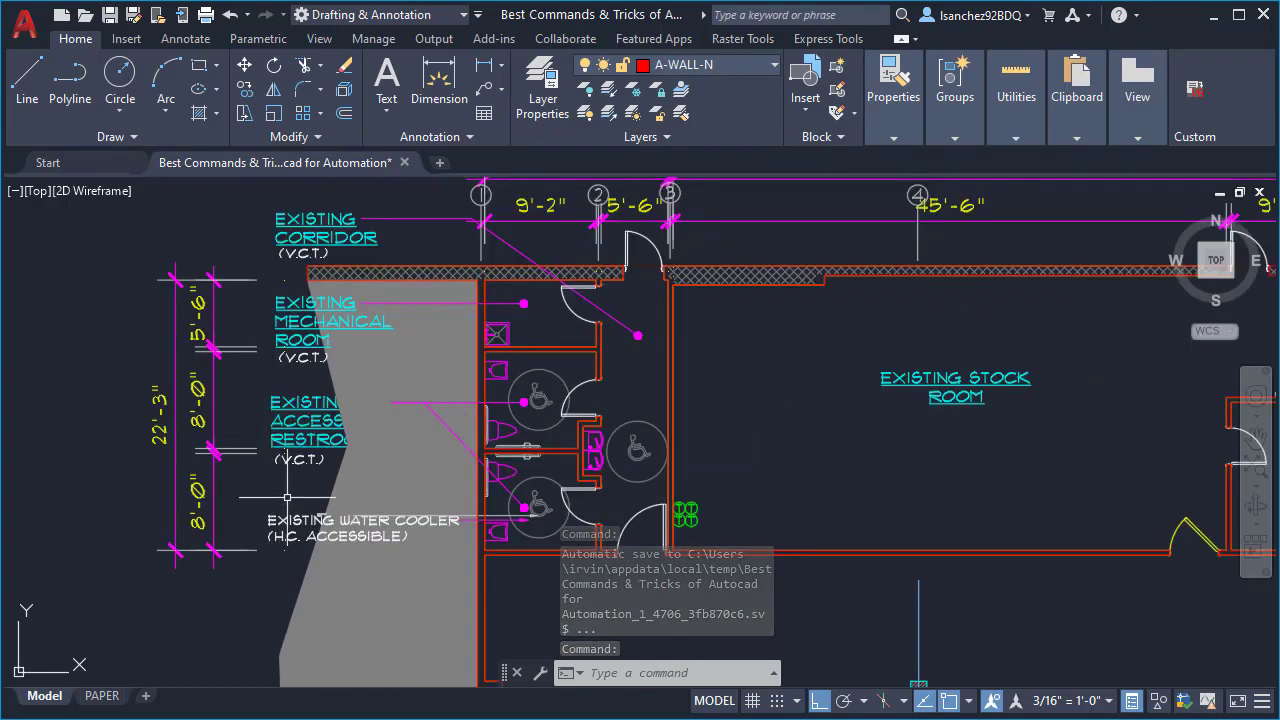
scroll(329, 485, down, 2)
middle_drag(725, 479, 711, 456)
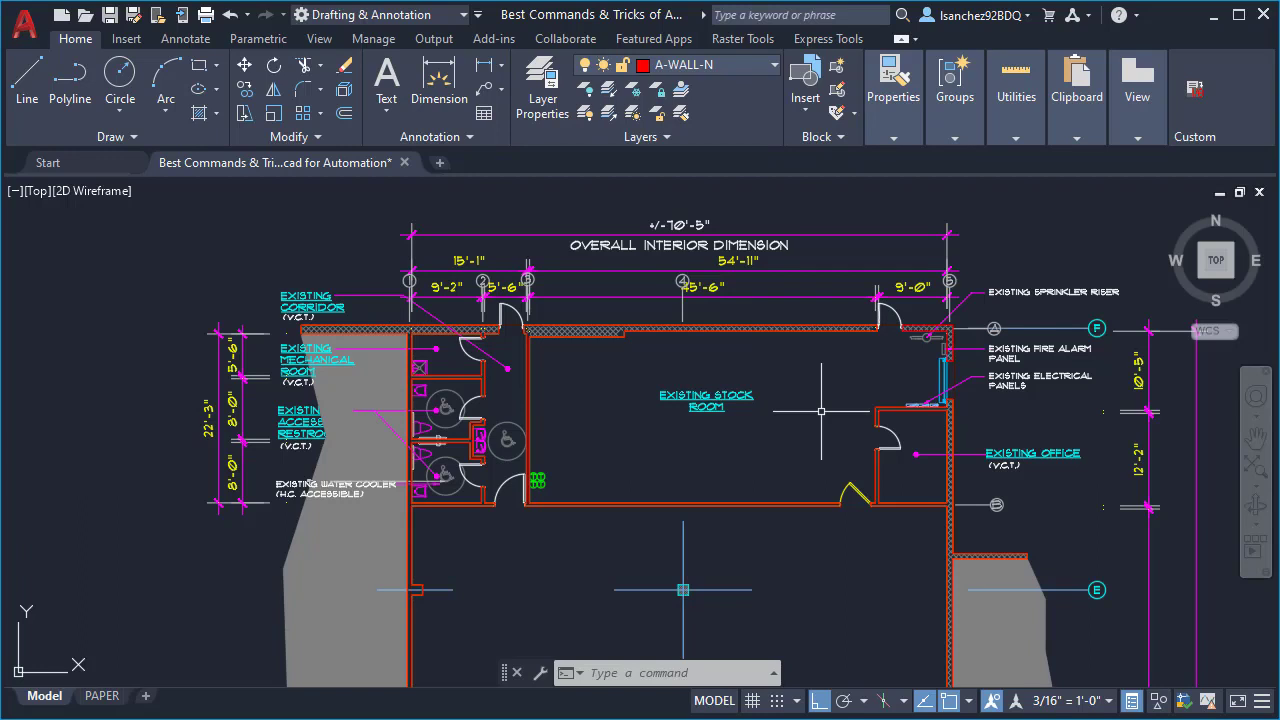
middle_drag(821, 410, 841, 387)
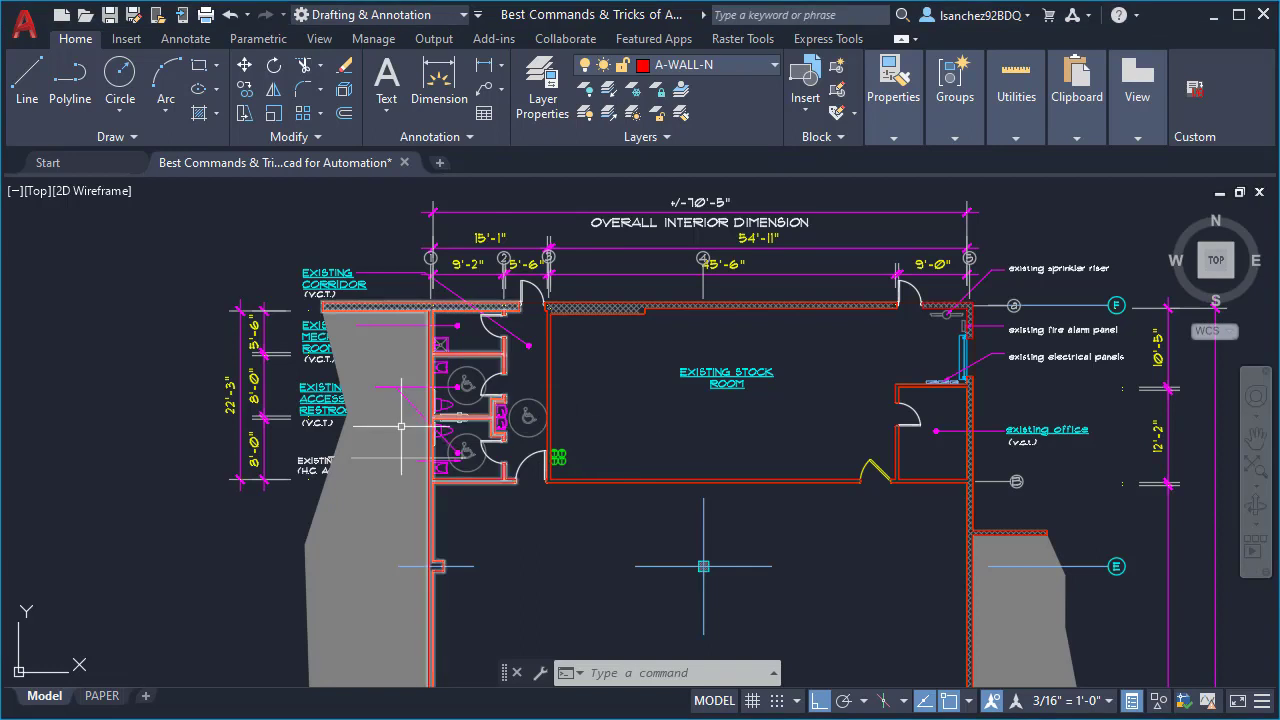
scroll(344, 416, up, 2)
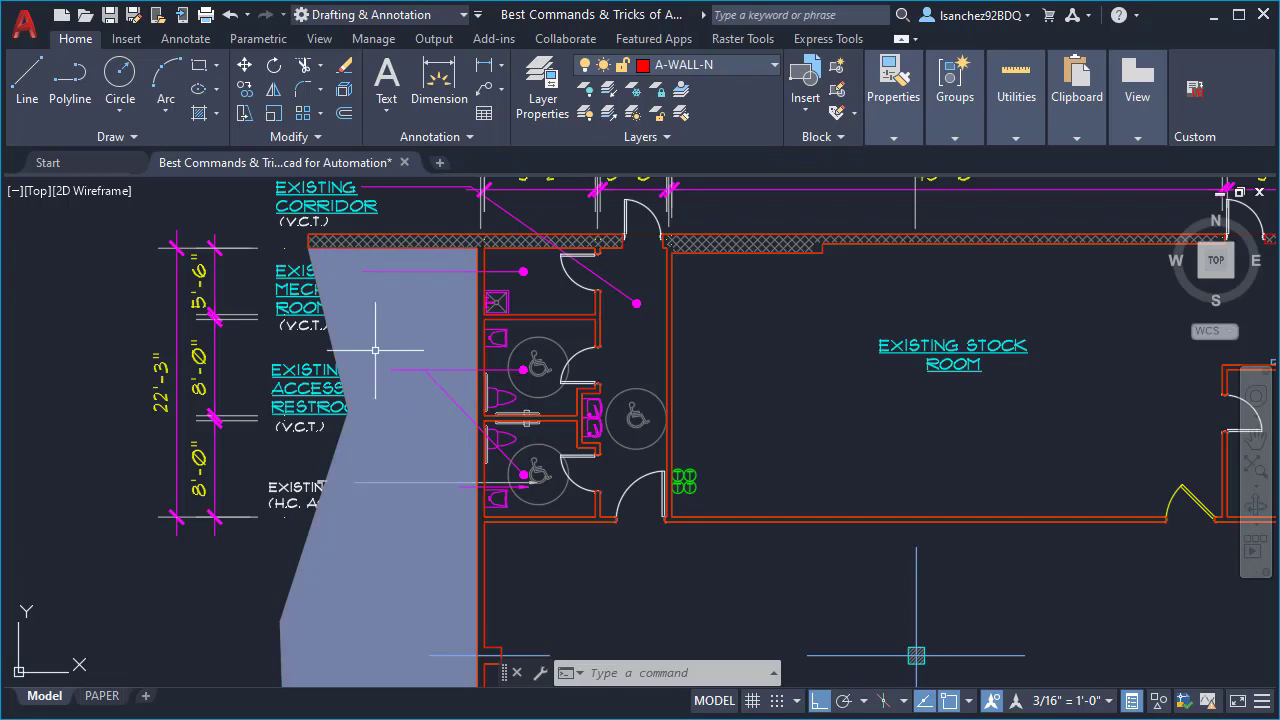
scroll(312, 387, down, 4)
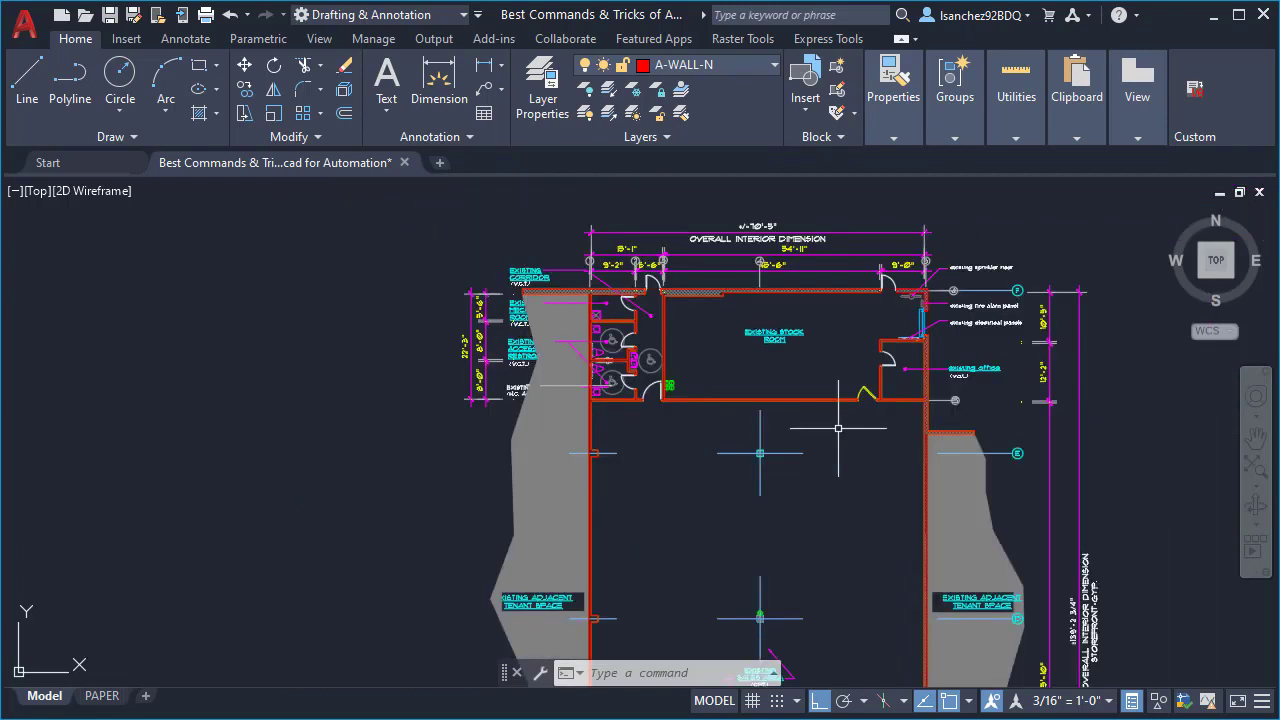
text(HATCH)
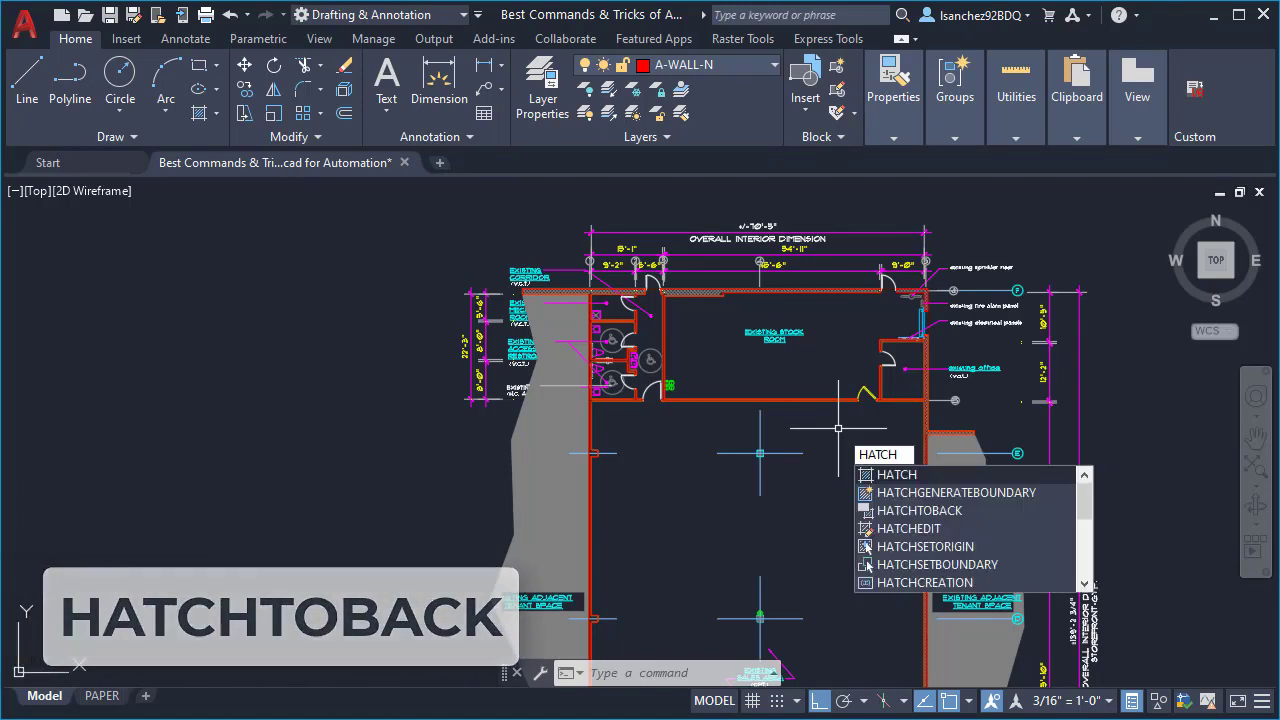
key(Escape)
key(Escape)
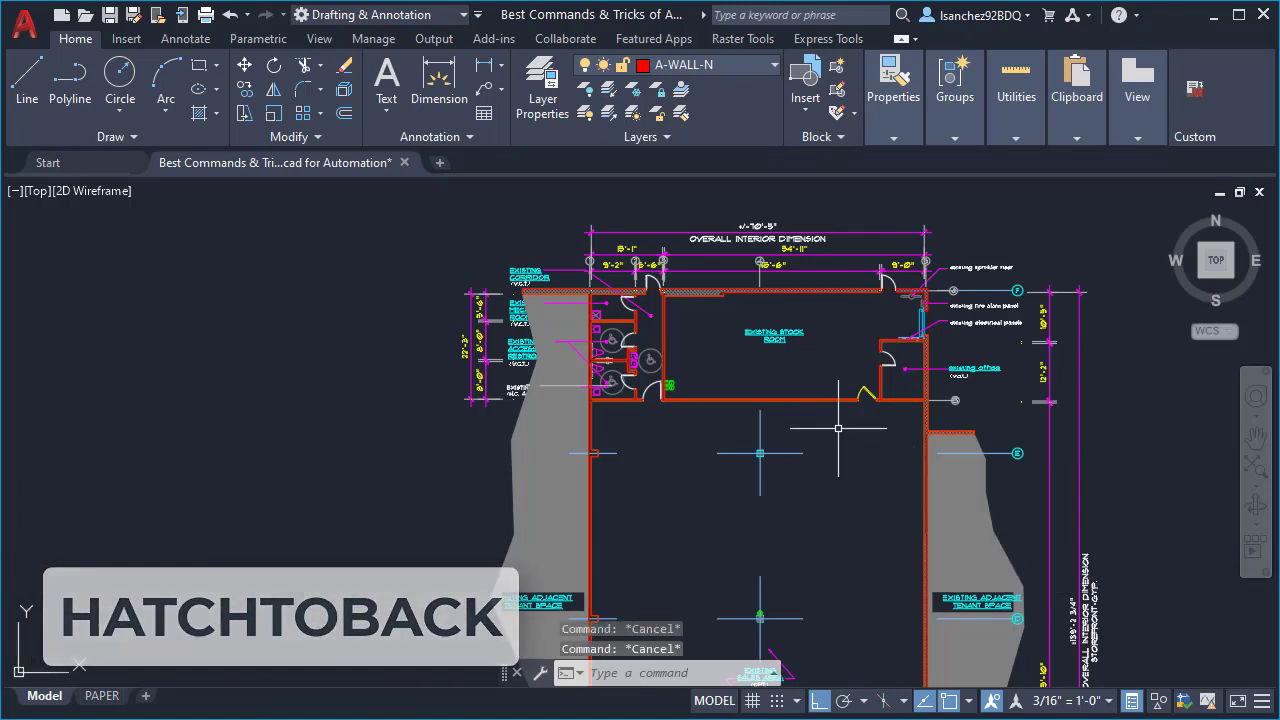
Send all hatches in the floor plan behind the other objects with HATCHTOBACK (HB) and check the restroom labels.
text(HB)
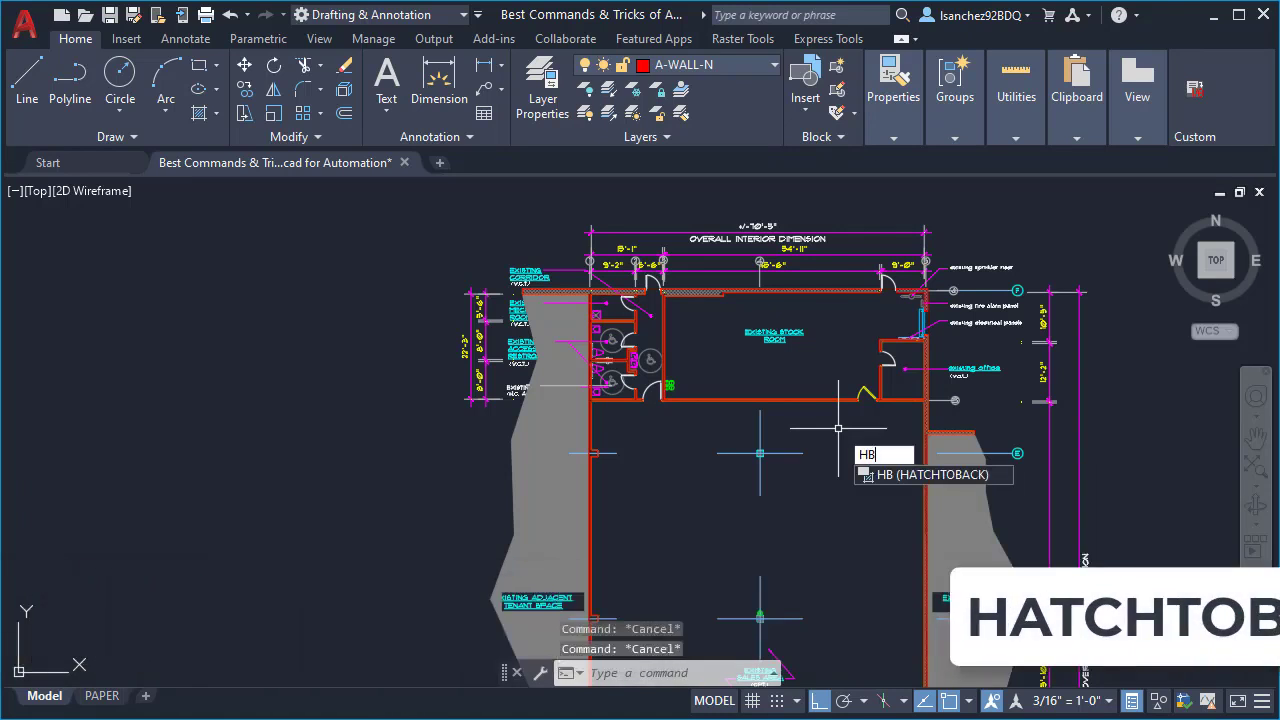
key(Return)
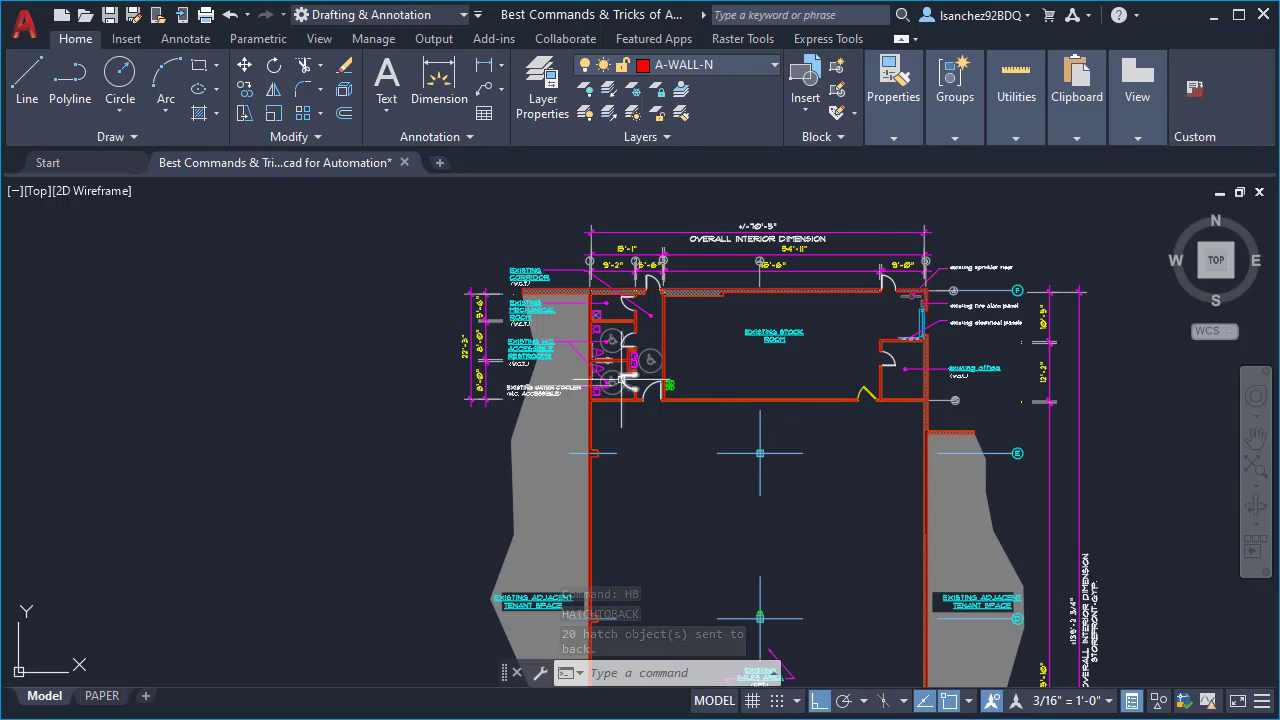
scroll(556, 343, up, 4)
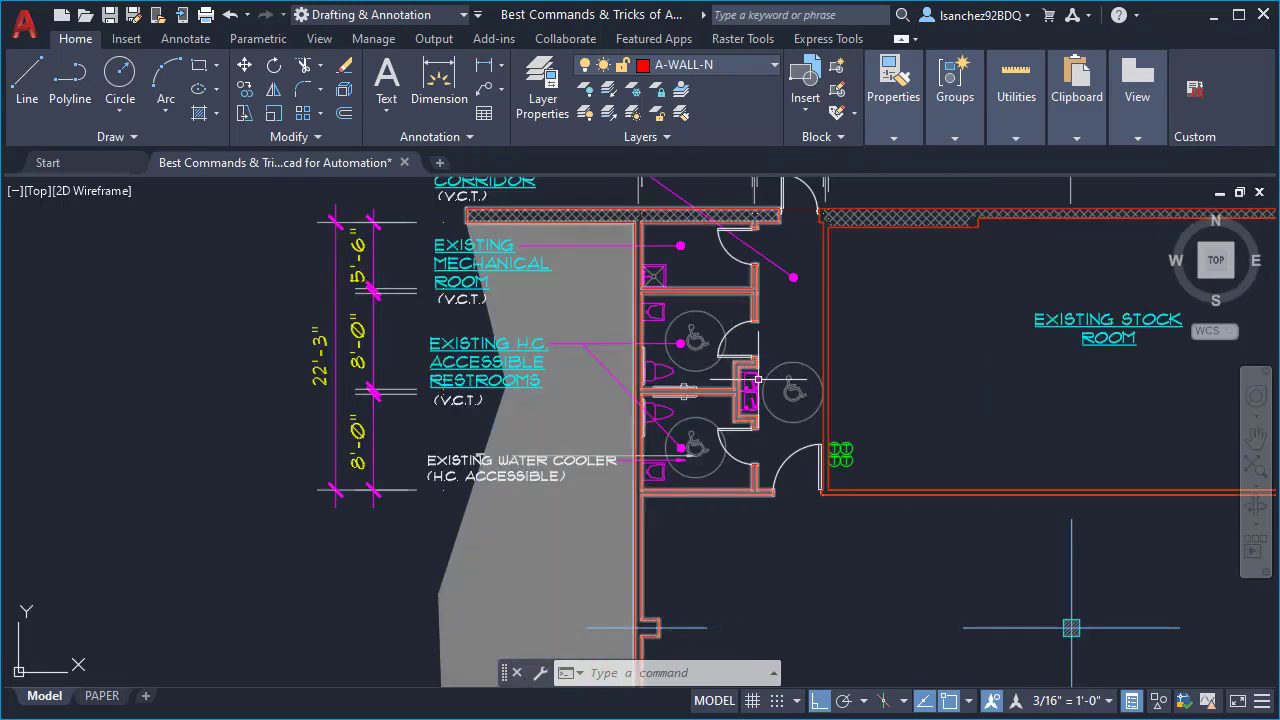
middle_drag(806, 384, 753, 461)
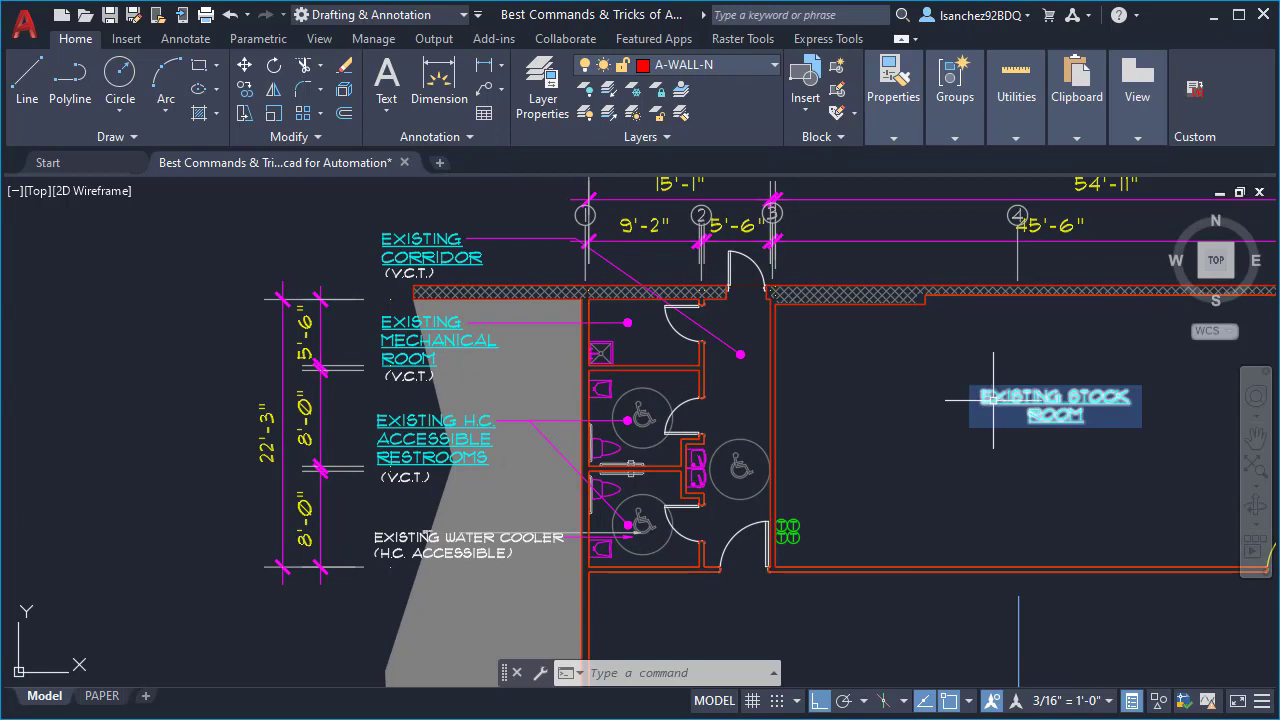
mouse_move(993, 400)
scroll(843, 430, down, 2)
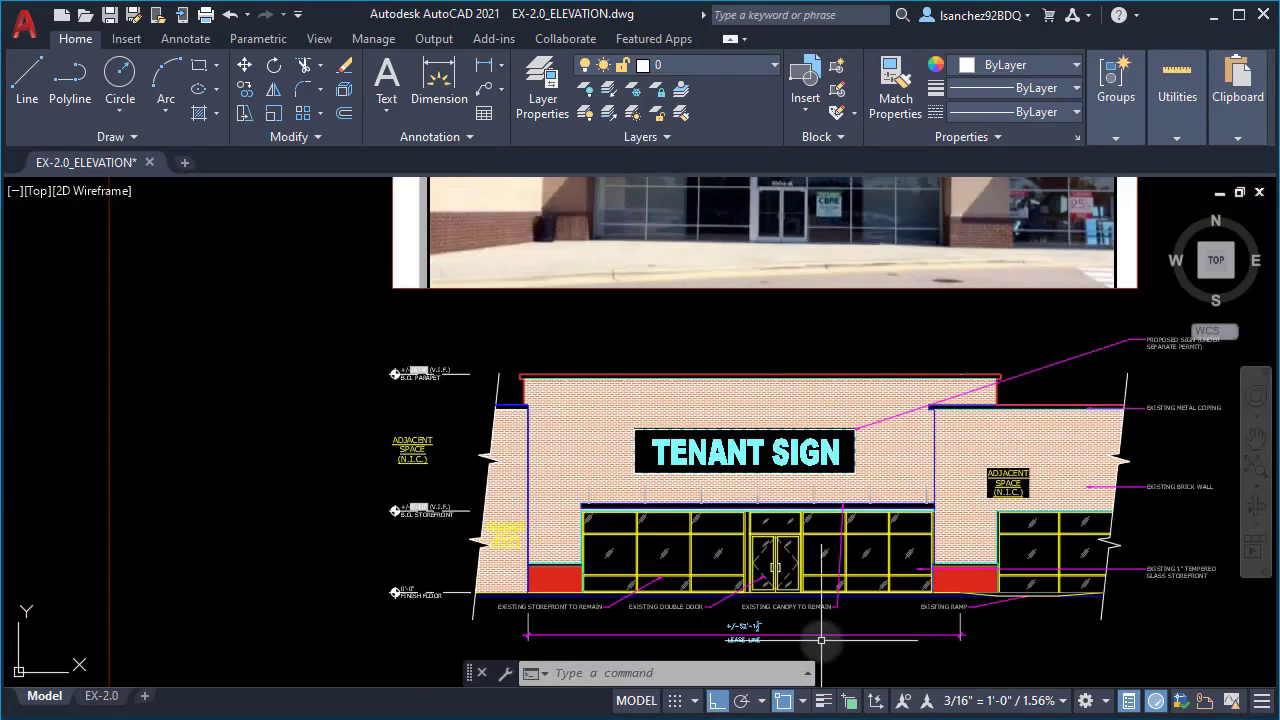
Replace every "existing" with "NEW" in the elevation drawing using FIND, limited to the current space/layout.
scroll(694, 624, up, 3)
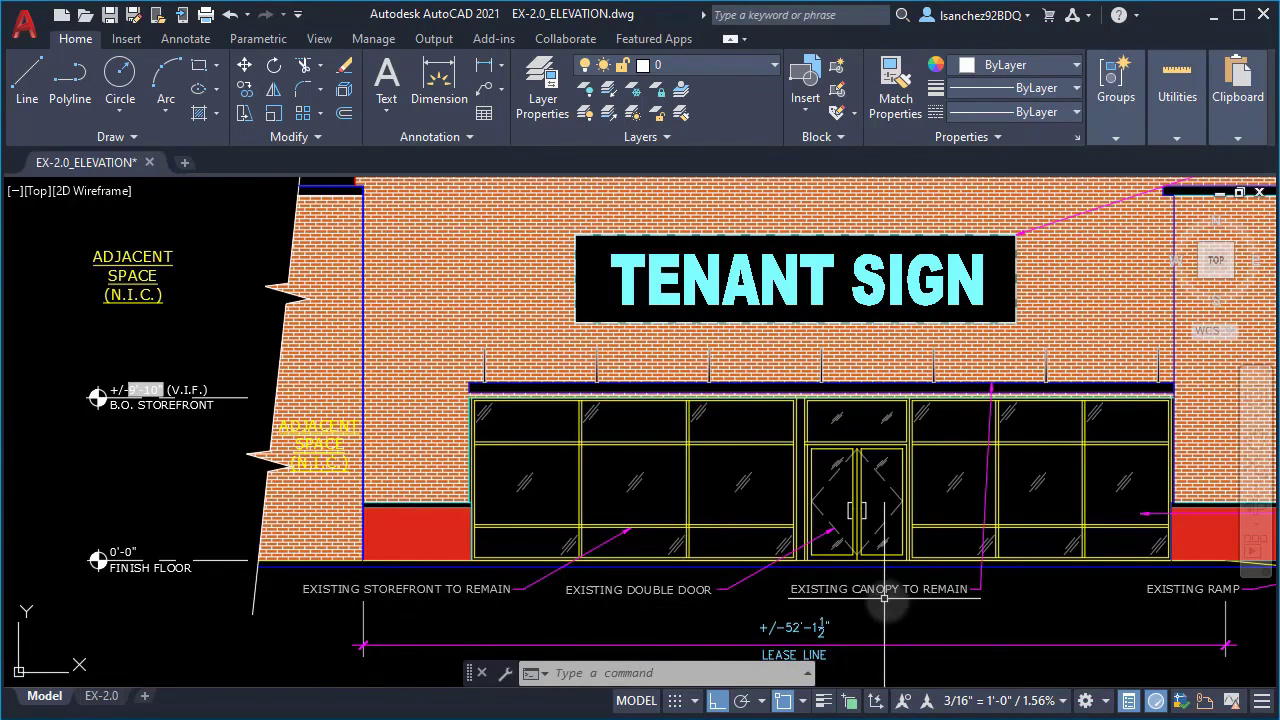
scroll(836, 611, down, 4)
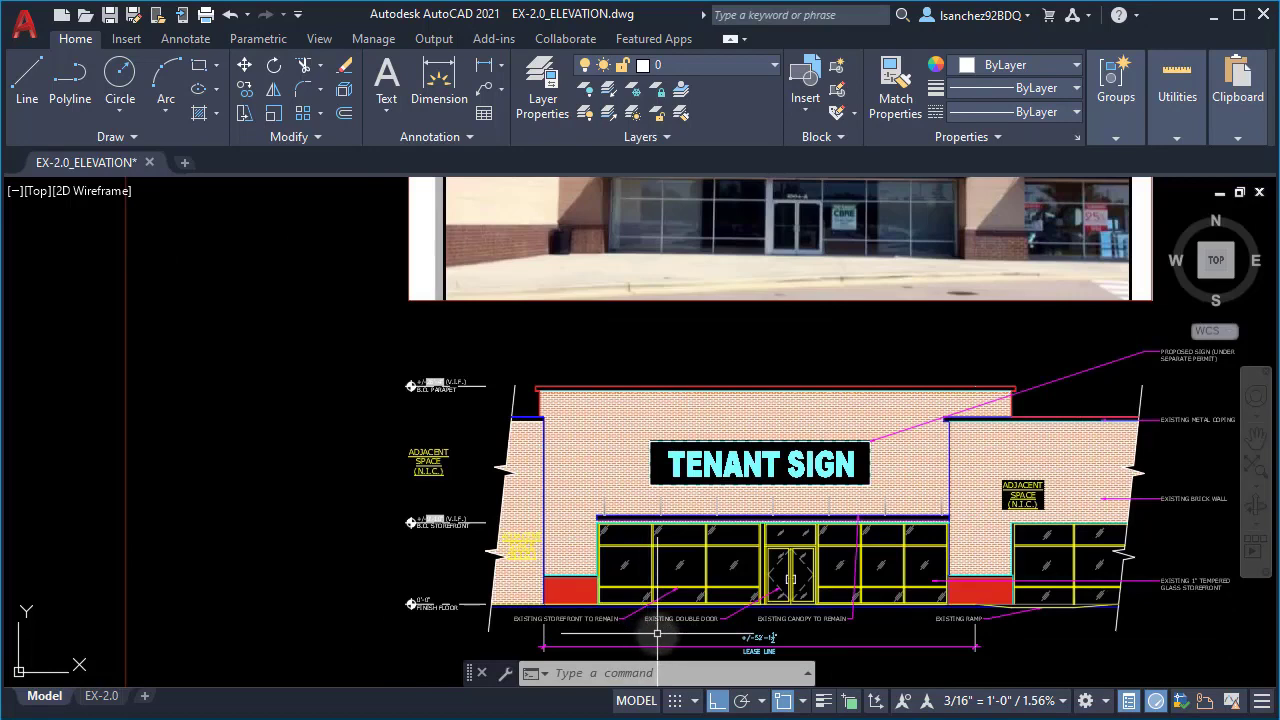
scroll(657, 633, up, 3)
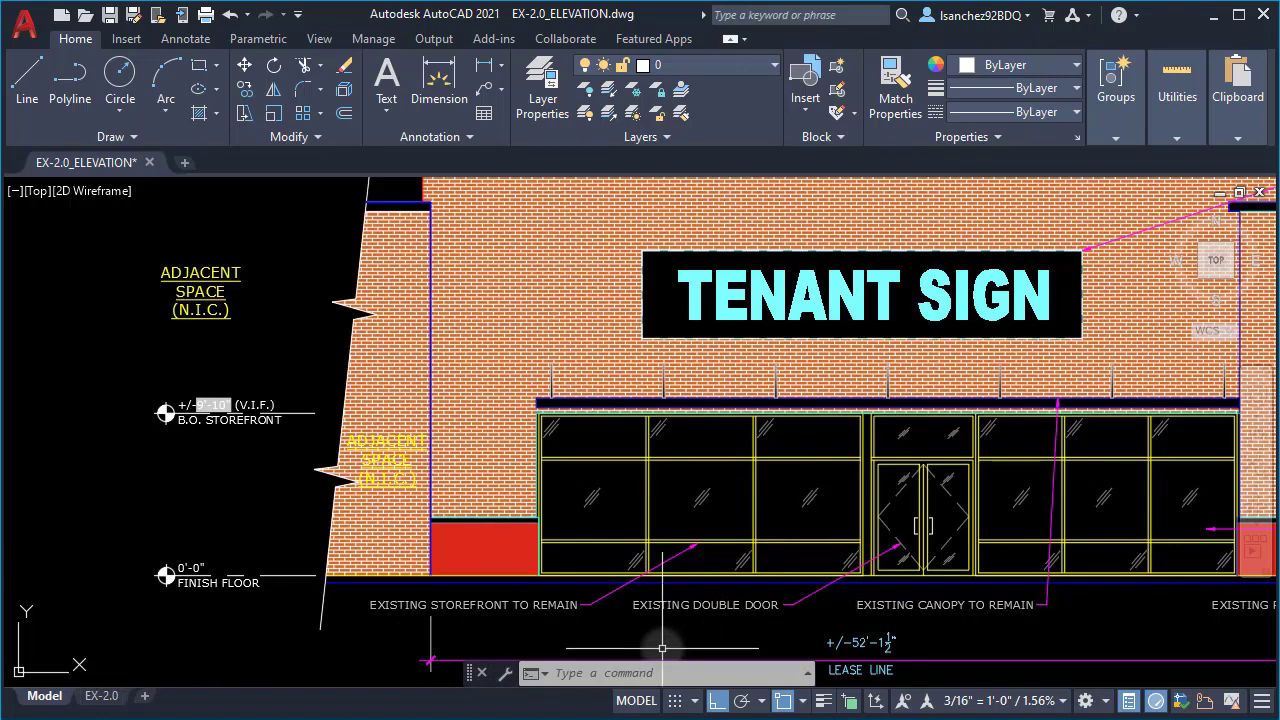
text(FIND)
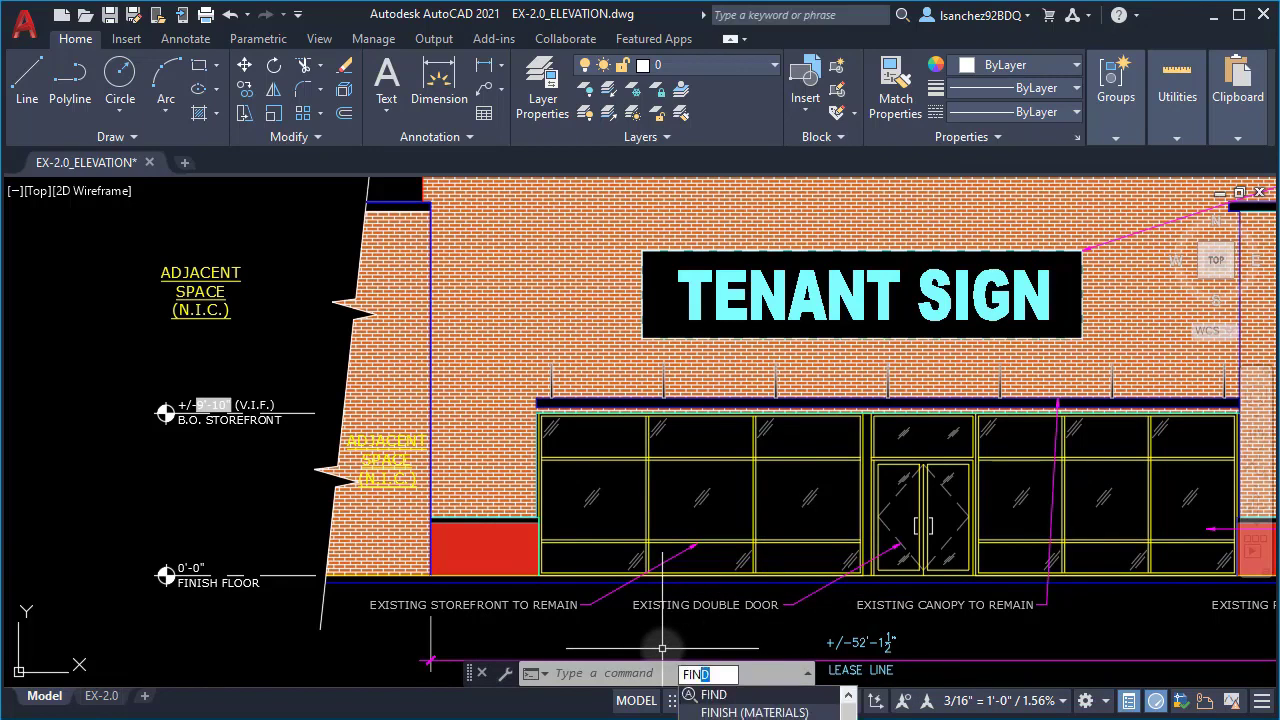
key(Return)
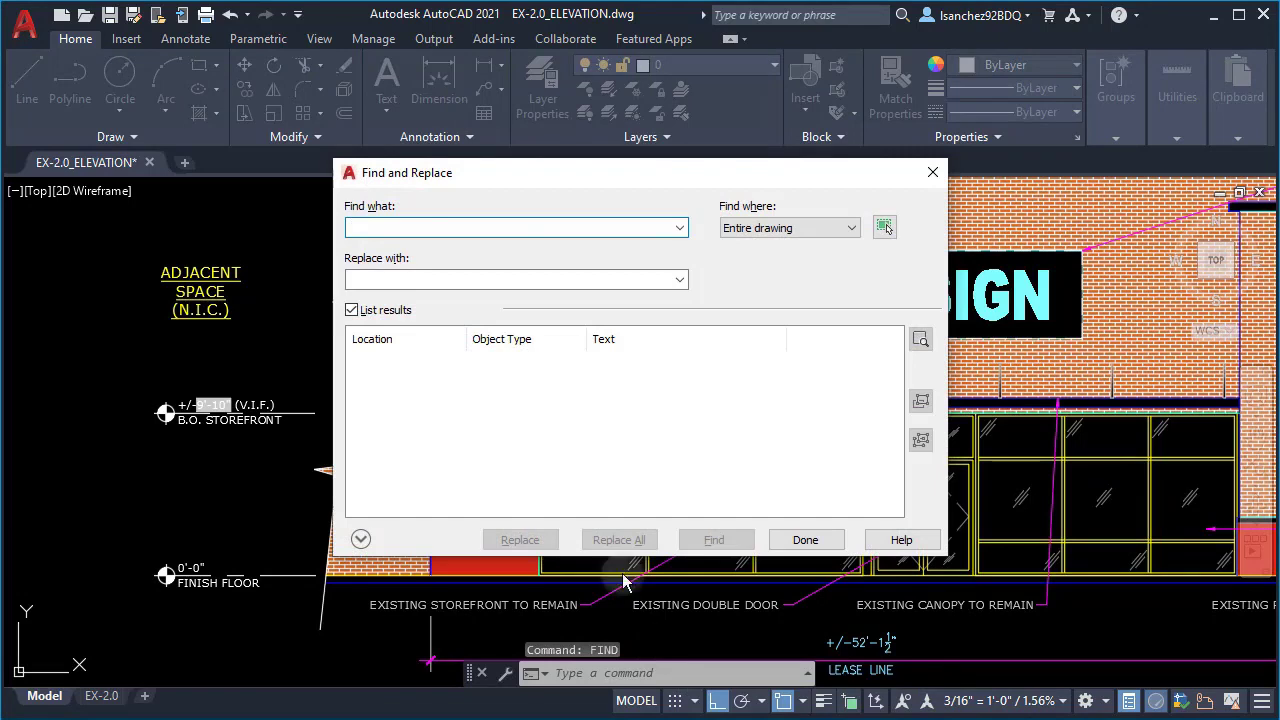
text(existing)
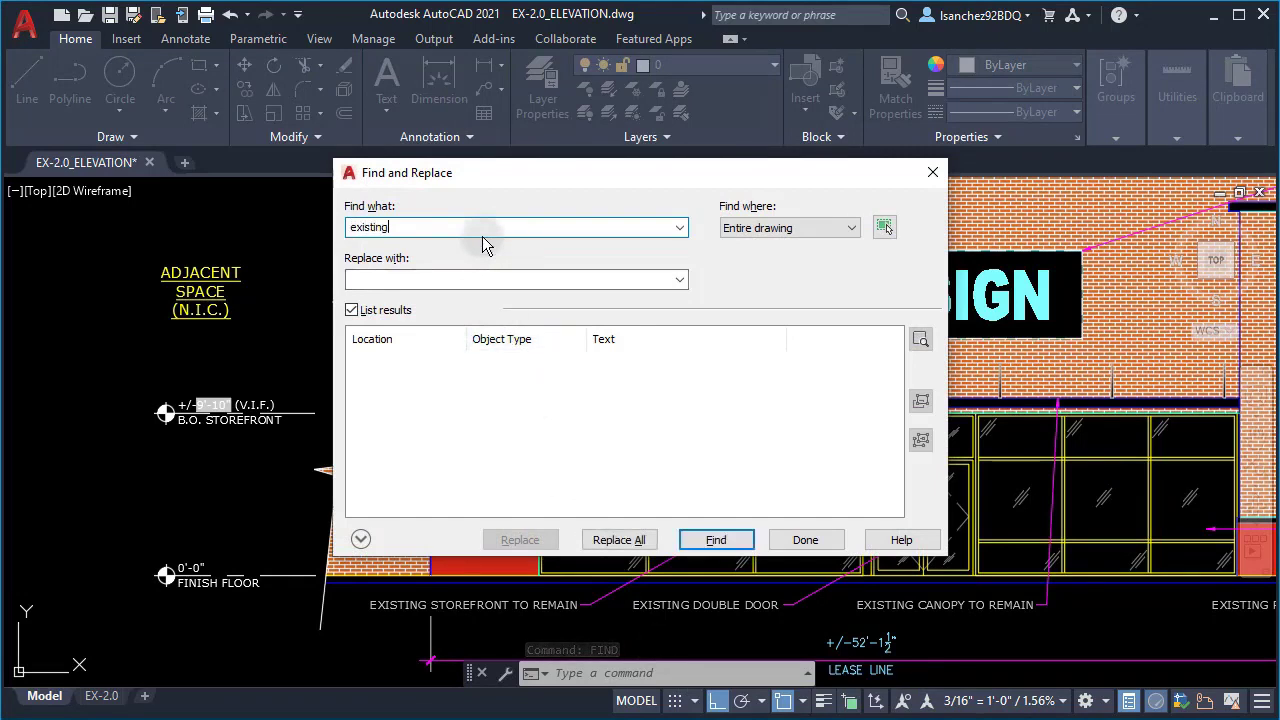
click(440, 279)
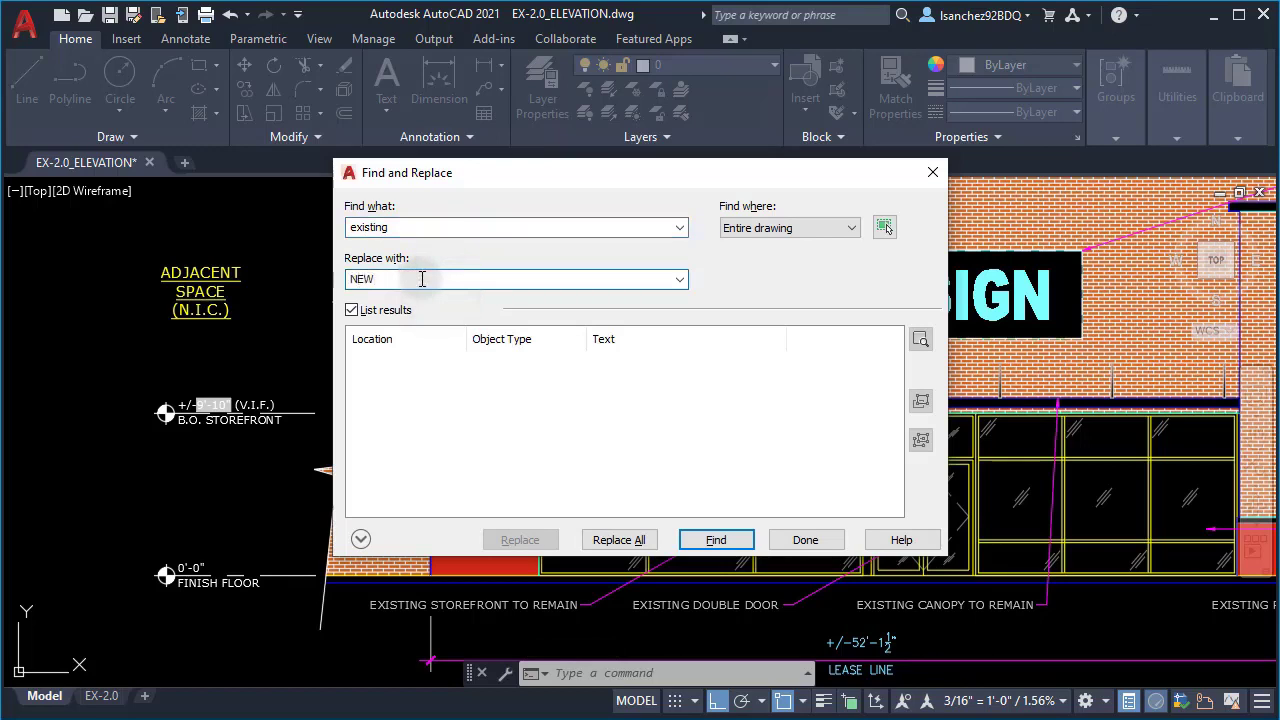
click(770, 228)
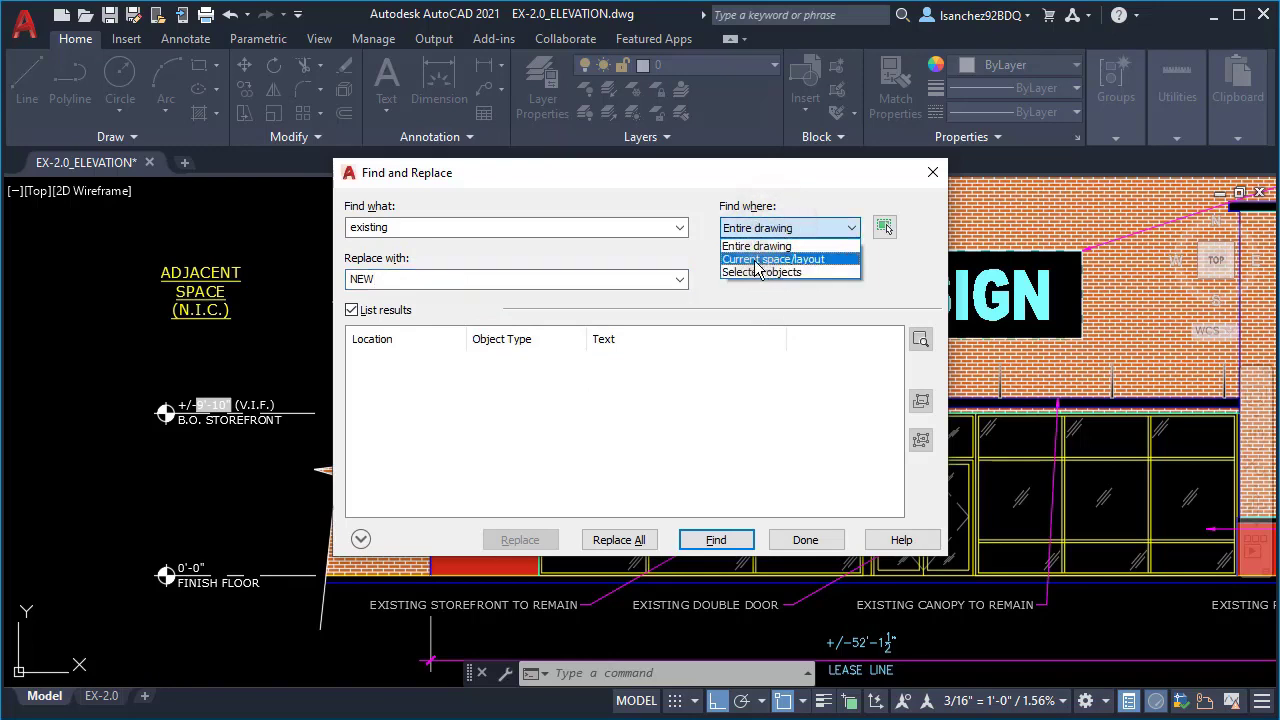
click(745, 262)
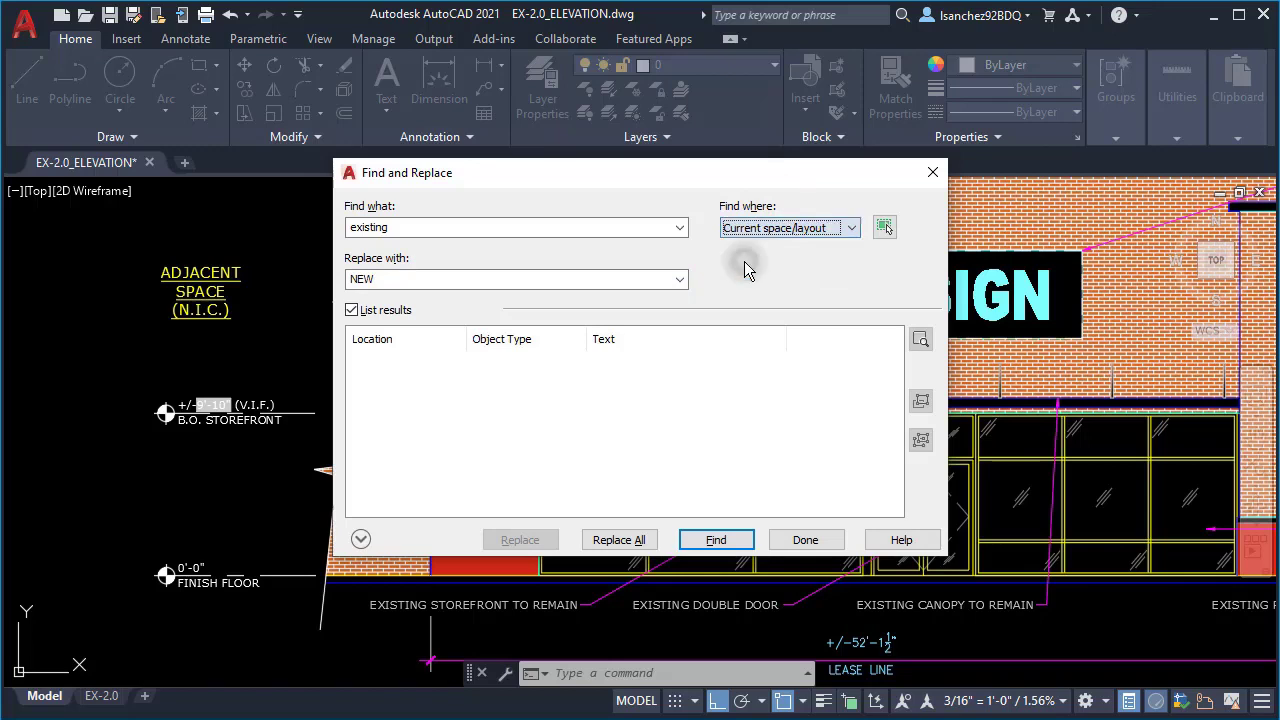
click(619, 540)
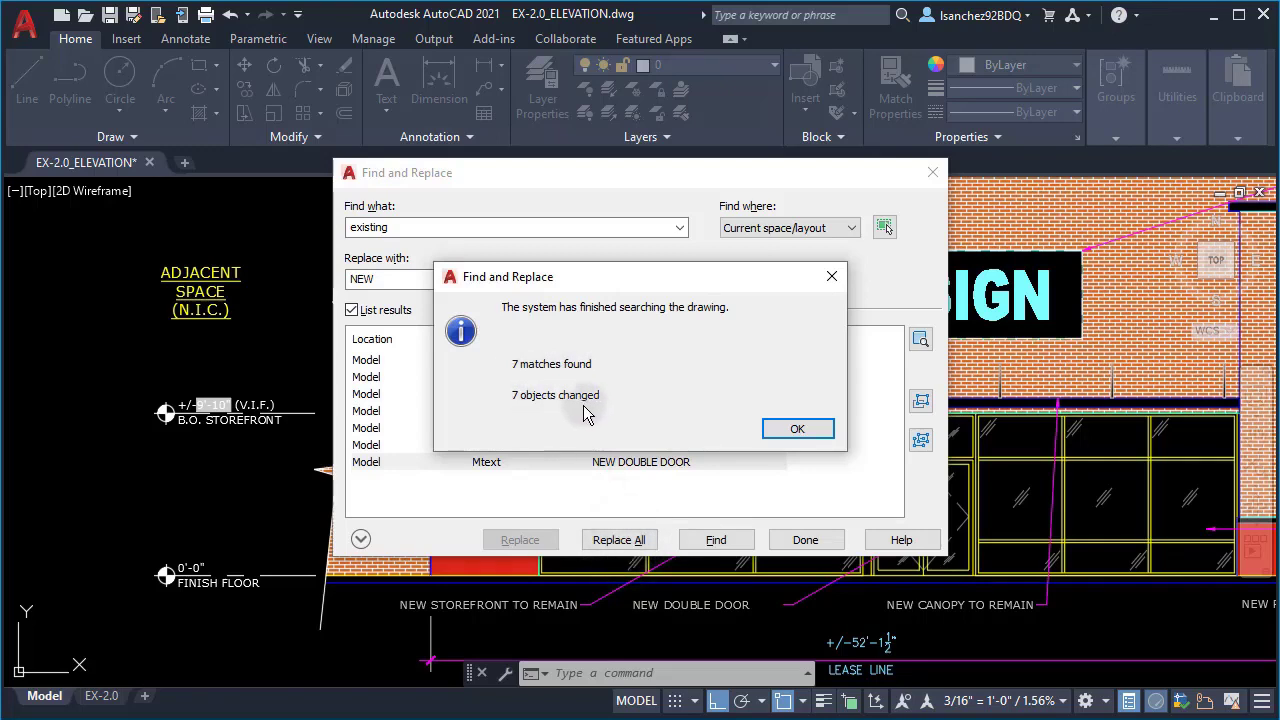
click(795, 436)
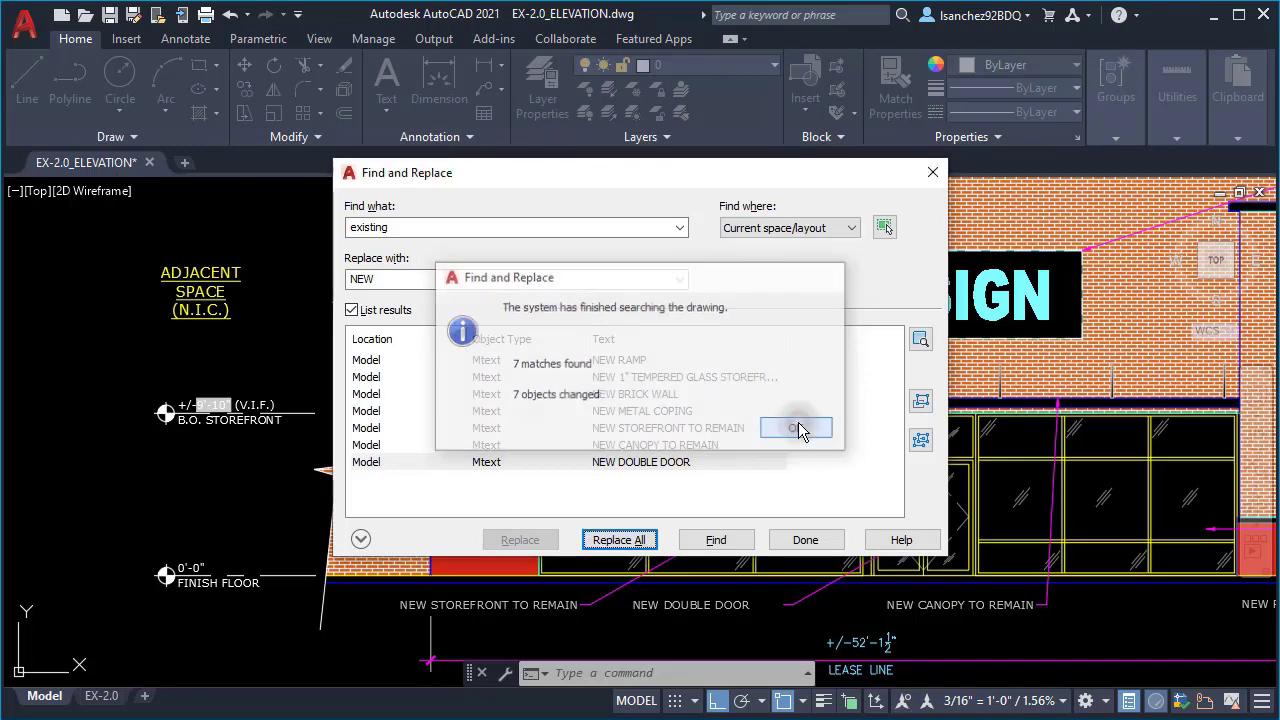
Close the Find and Replace dialog and check the updated labels around the storefront elevation.
click(803, 540)
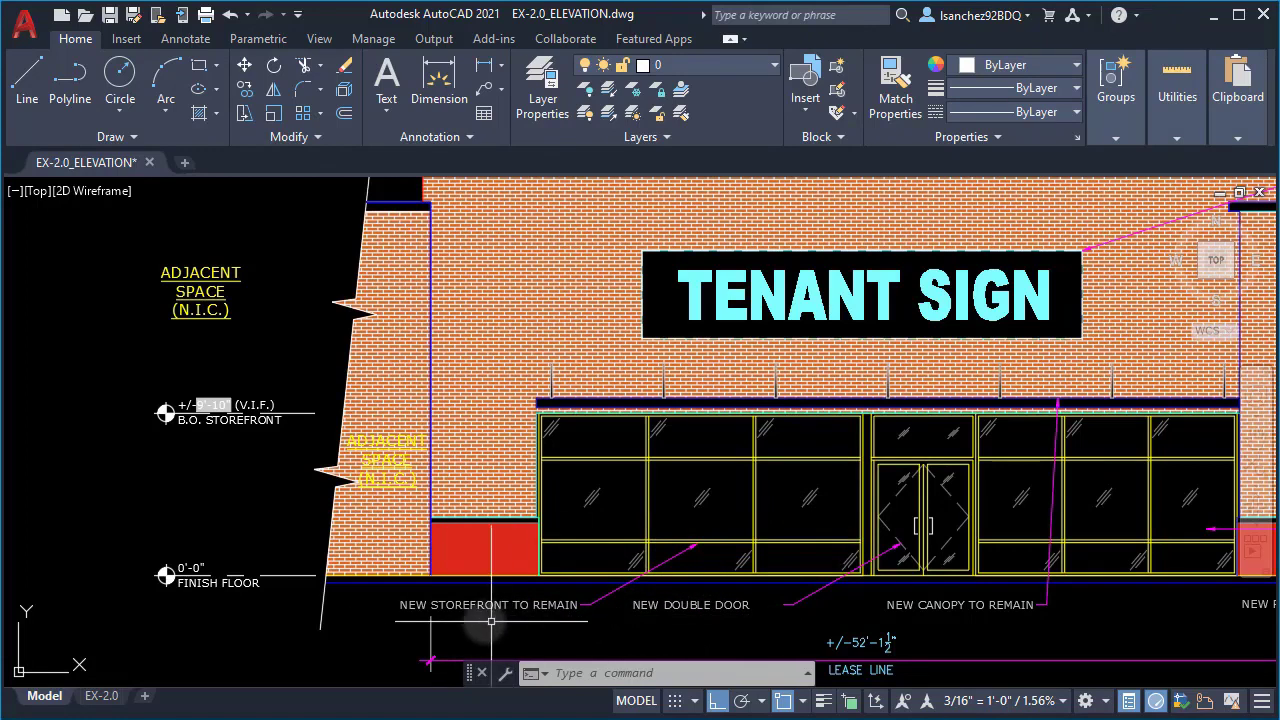
scroll(534, 470, down, 3)
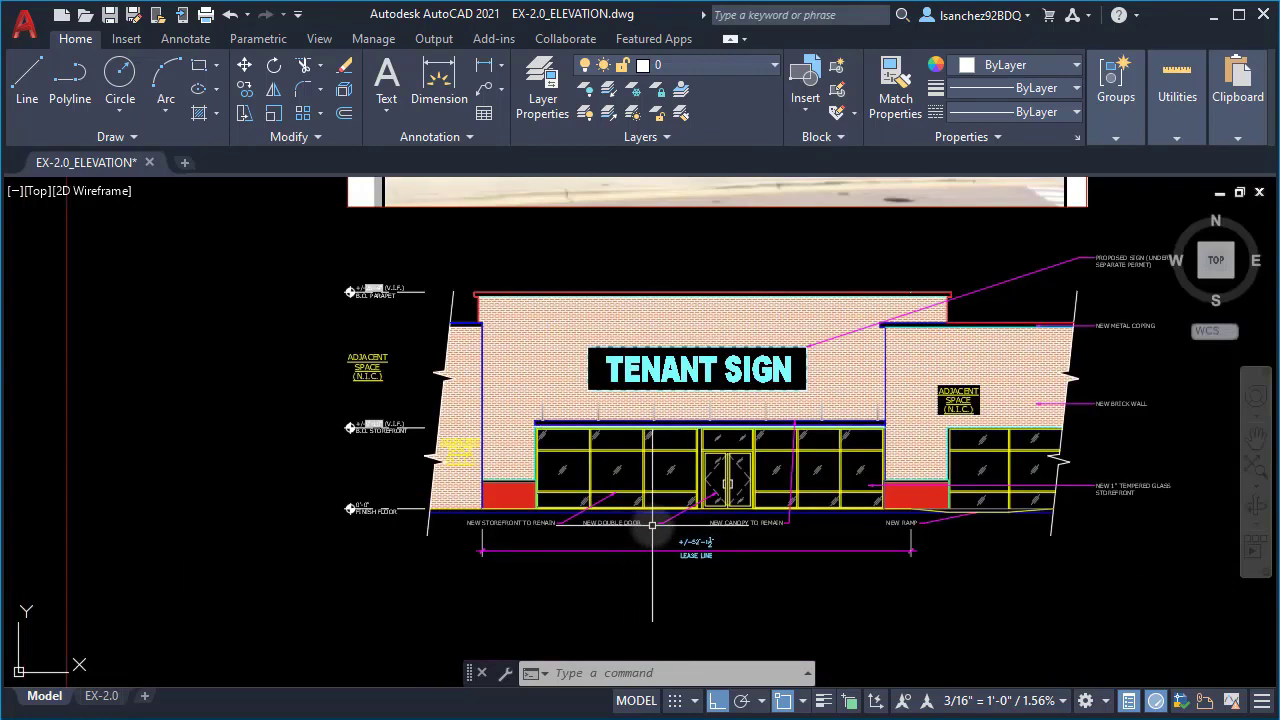
scroll(606, 520, up, 3)
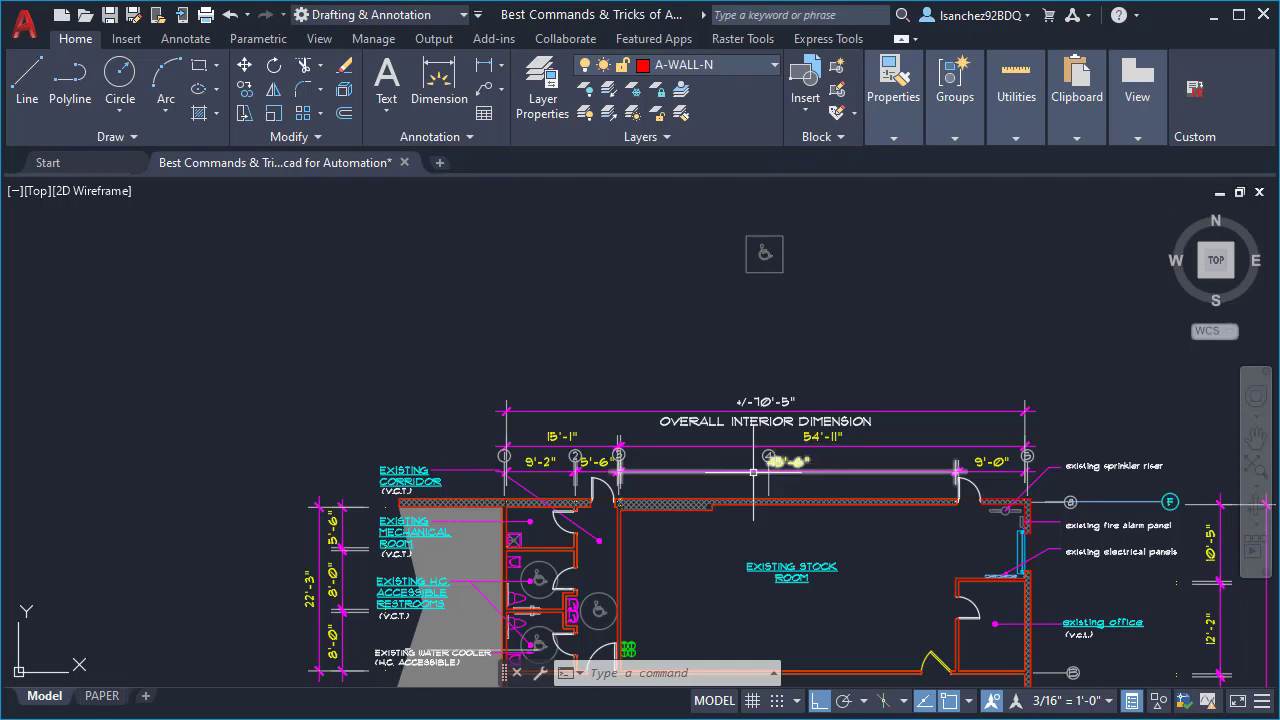
Examine the round accessibility symbols in the restrooms and corridor and the square accessibility symbol above the floor plan.
middle_drag(707, 499, 721, 341)
scroll(611, 433, up, 2)
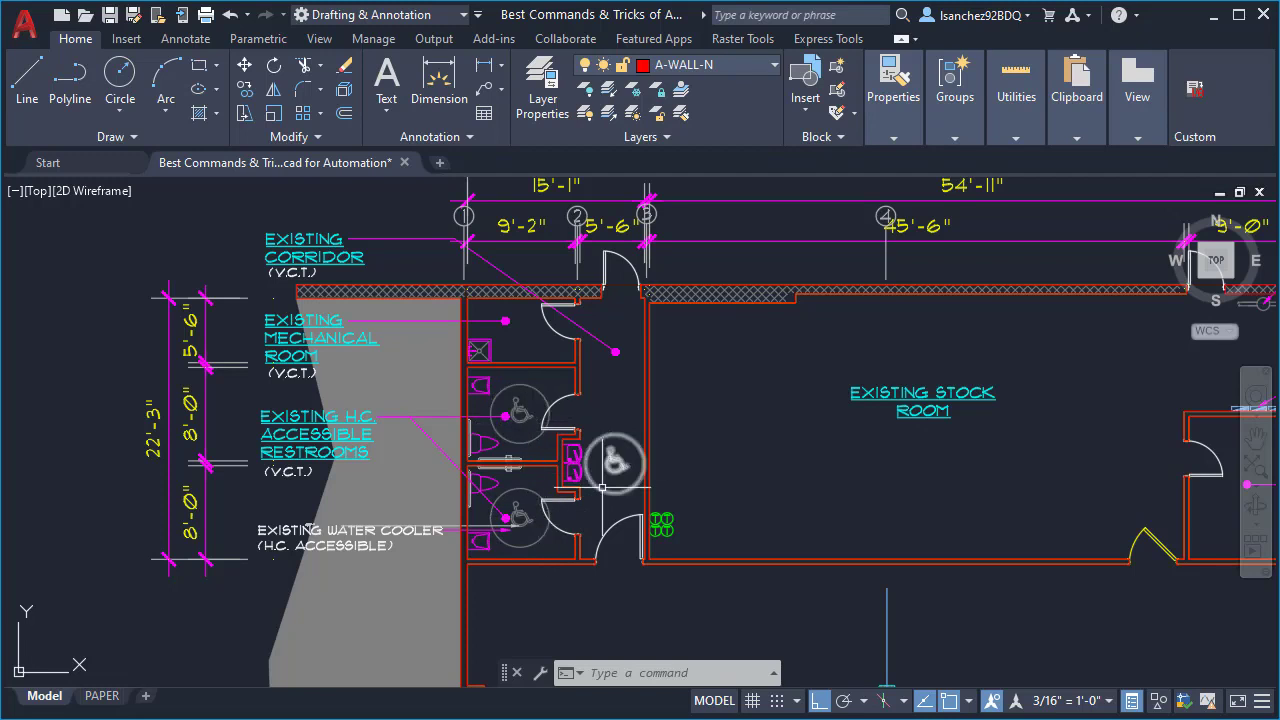
middle_drag(609, 426, 578, 494)
scroll(577, 508, down, 2)
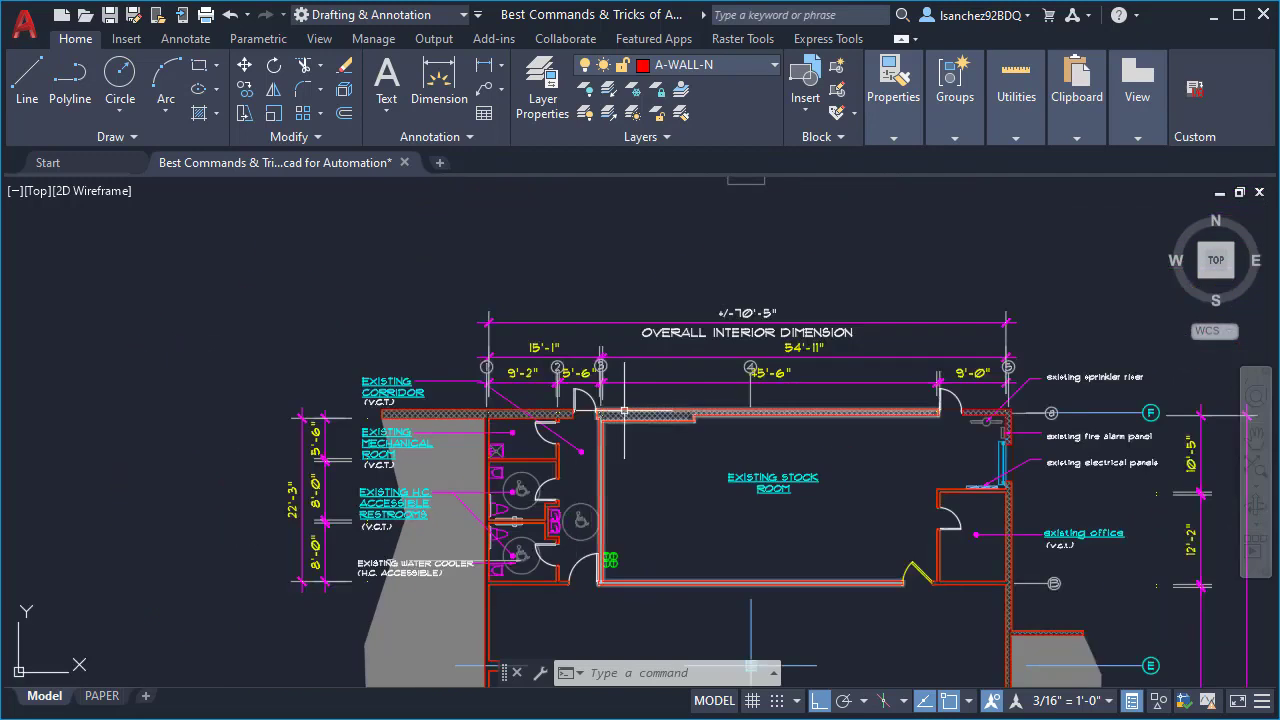
middle_drag(686, 277, 684, 446)
scroll(735, 350, up, 2)
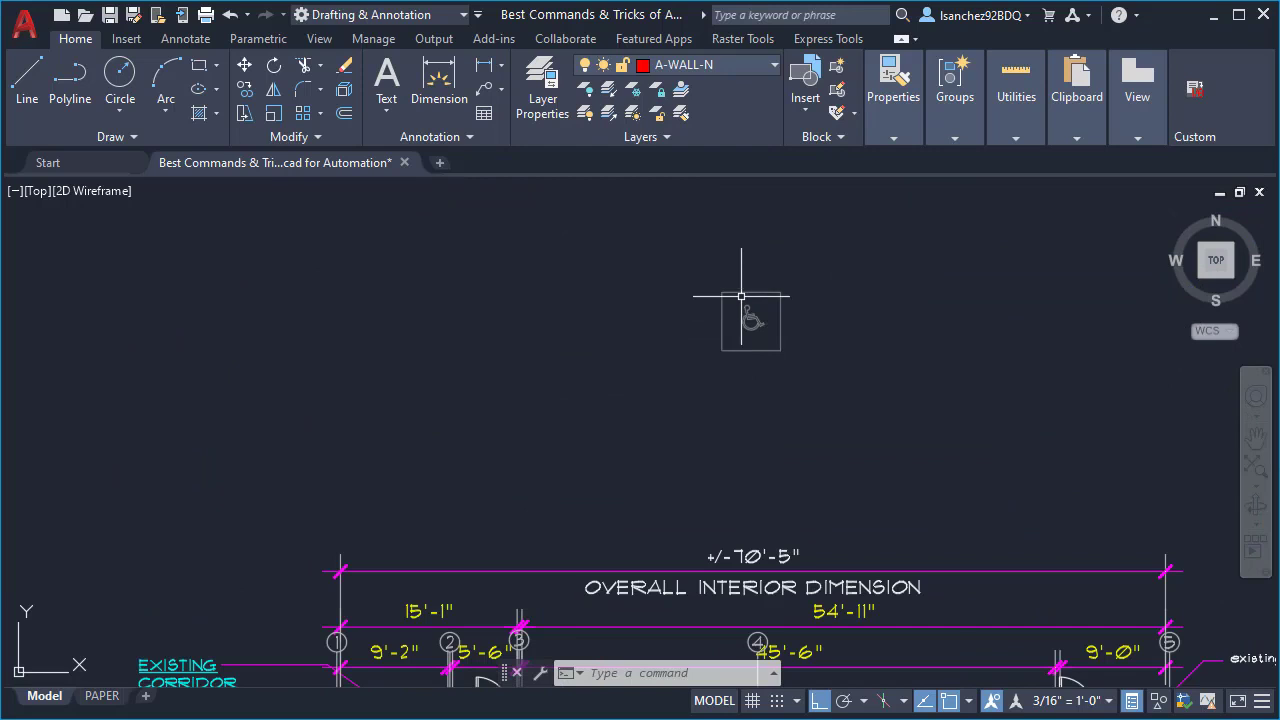
scroll(770, 256, down, 1)
middle_drag(728, 341, 746, 306)
Replace the H.C-Symbol blocks with the ADA block using BLOCKREPLACE, purging unreferenced items, and check the restroom and corridor symbols.
key(Escape)
text(BLOCKREP)
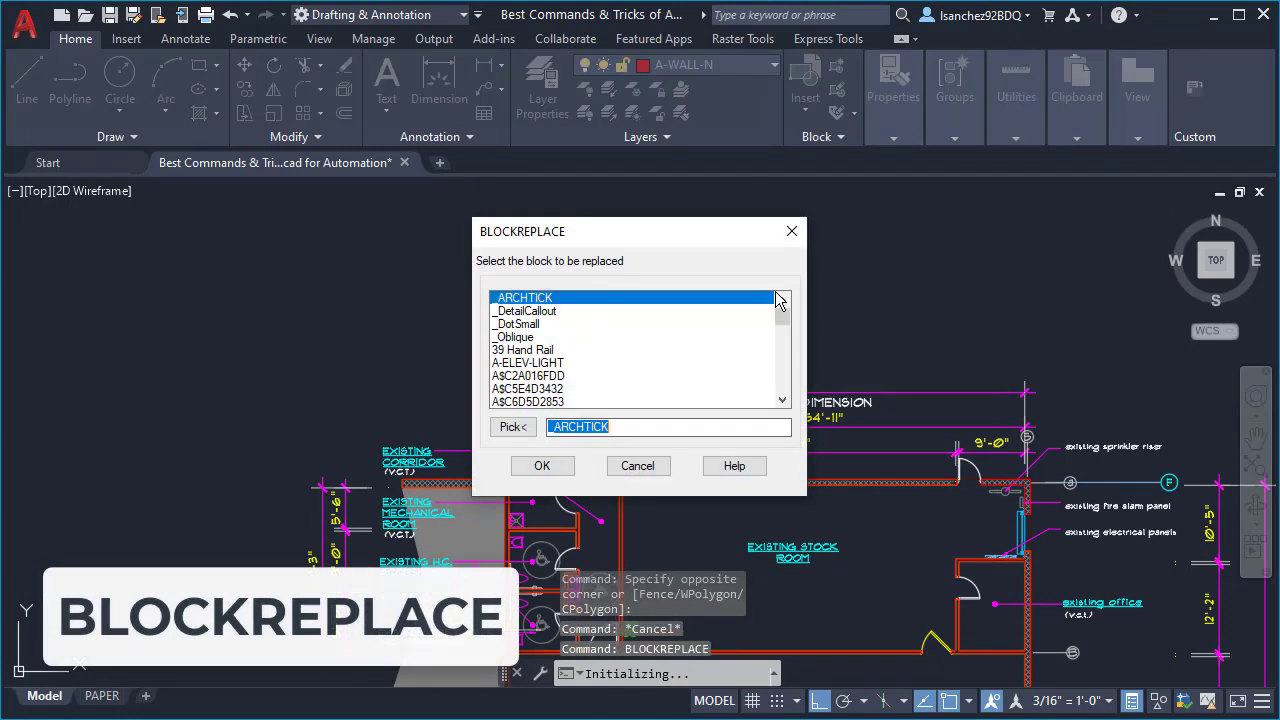
click(513, 427)
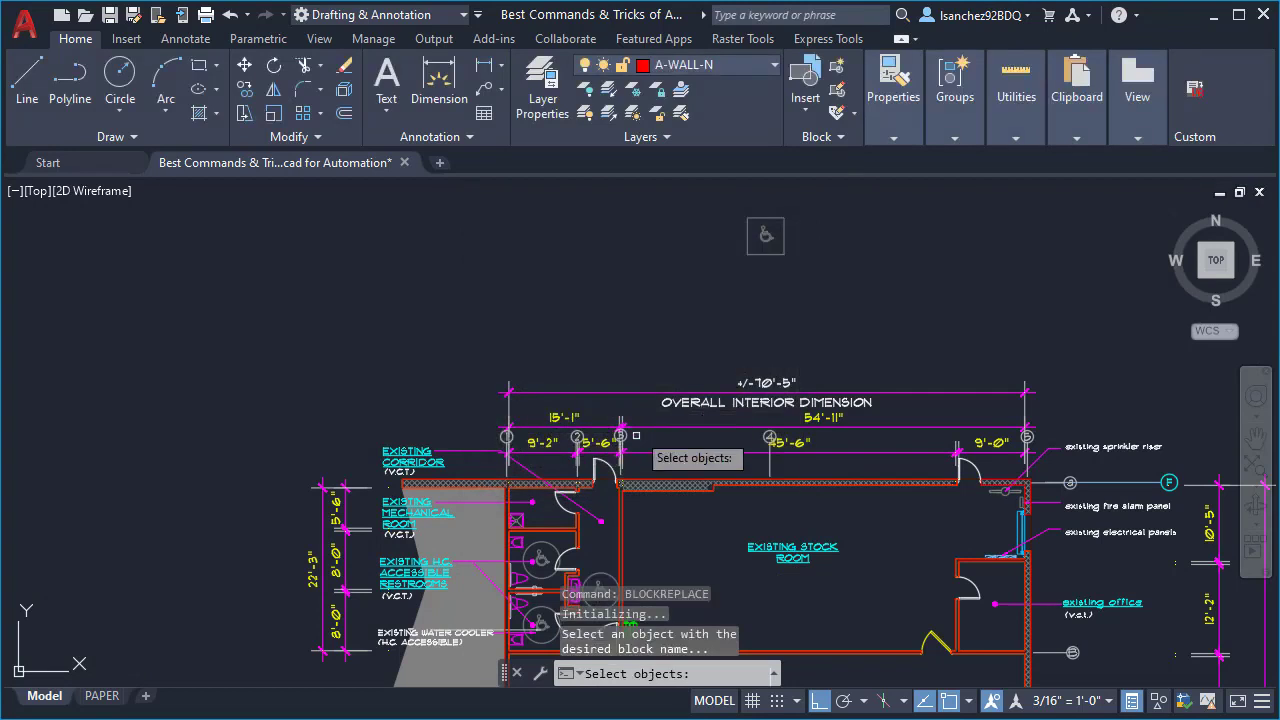
click(597, 578)
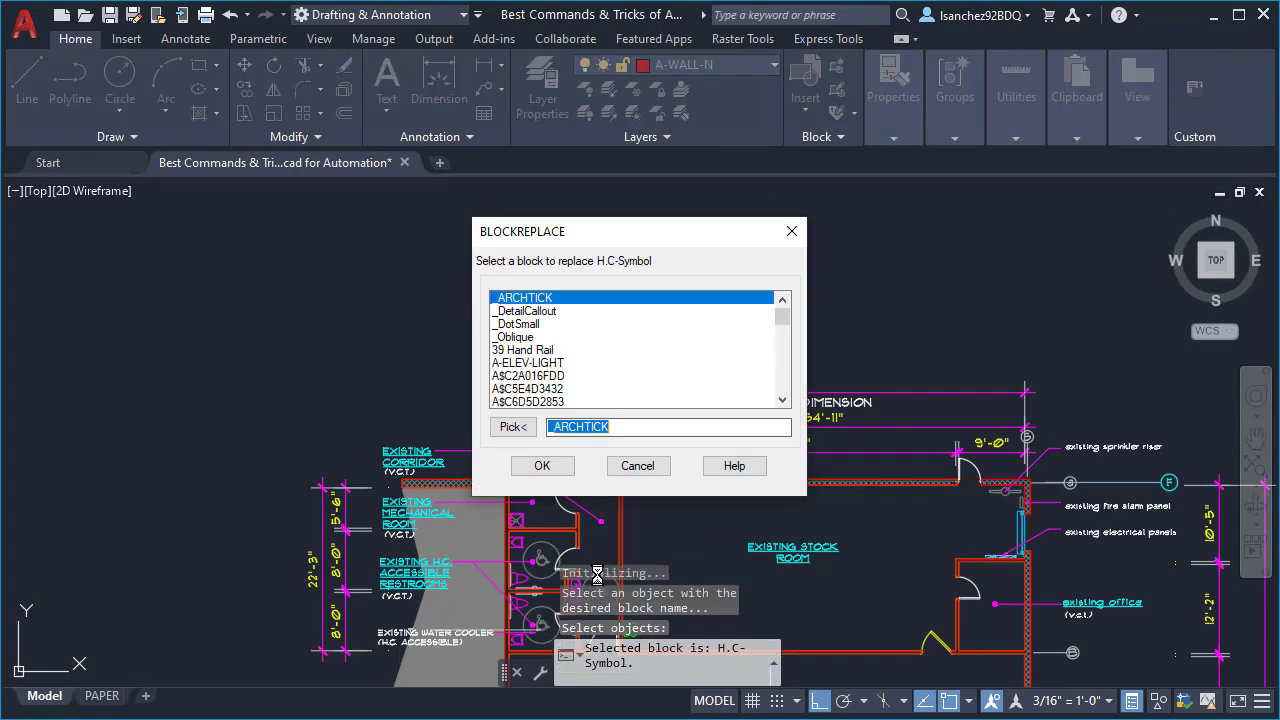
click(515, 427)
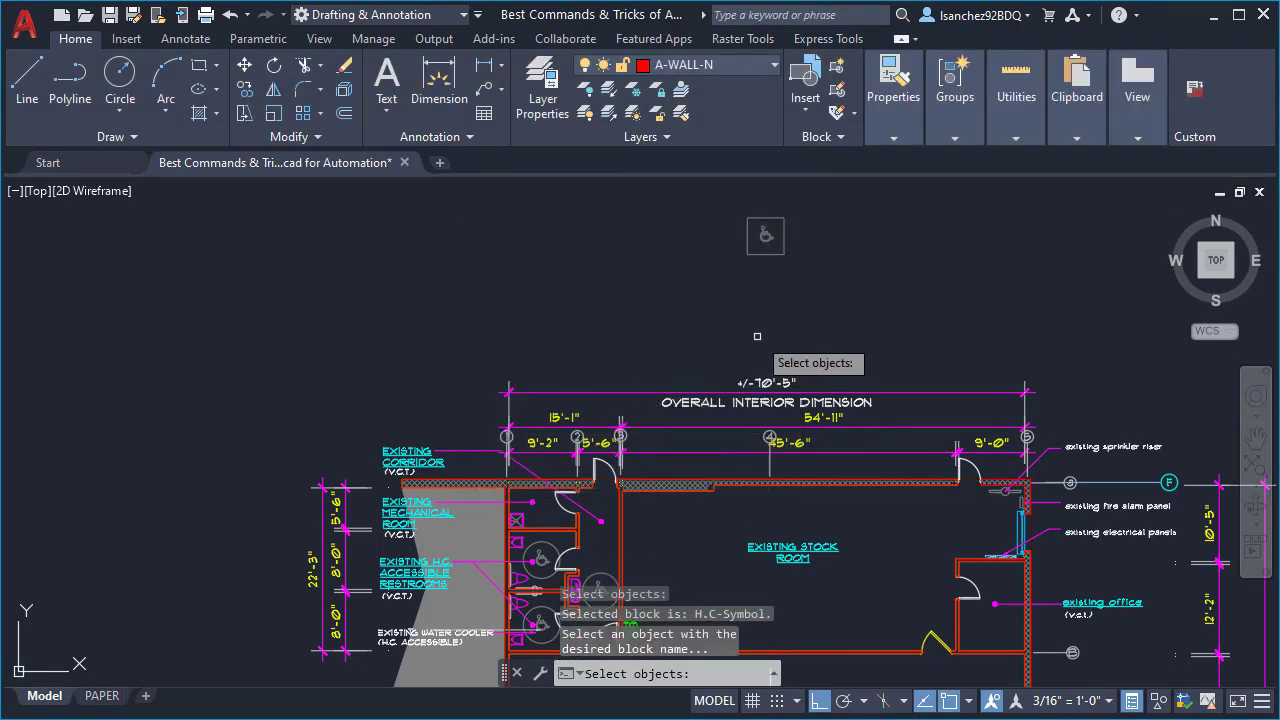
mouse_move(752, 339)
middle_down()
mouse_move(778, 325)
mouse_move(770, 305)
middle_up()
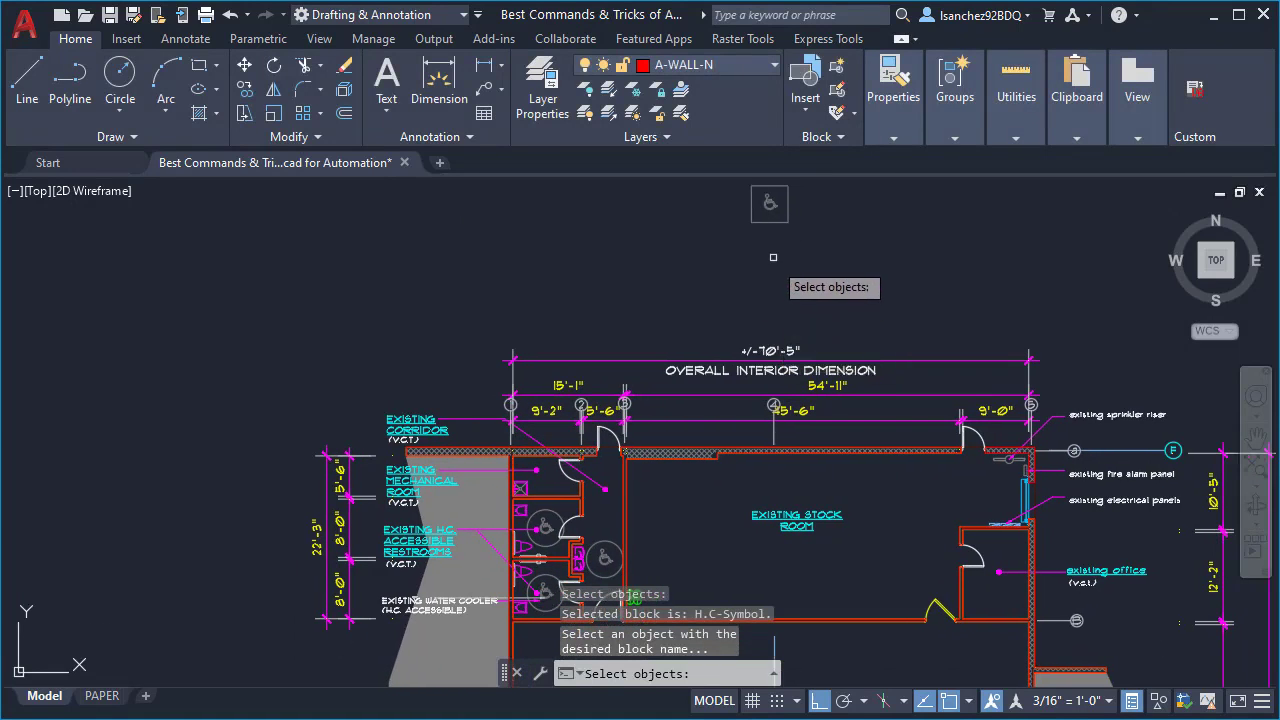
click(772, 220)
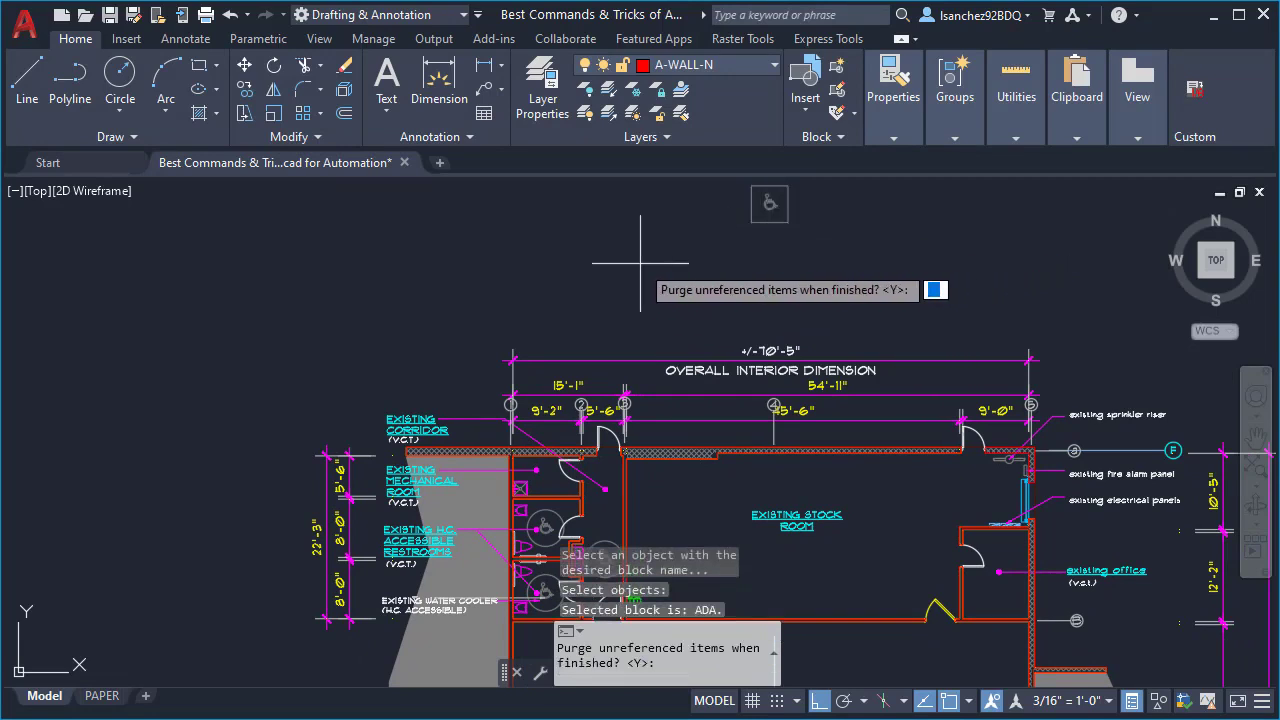
text(Y)
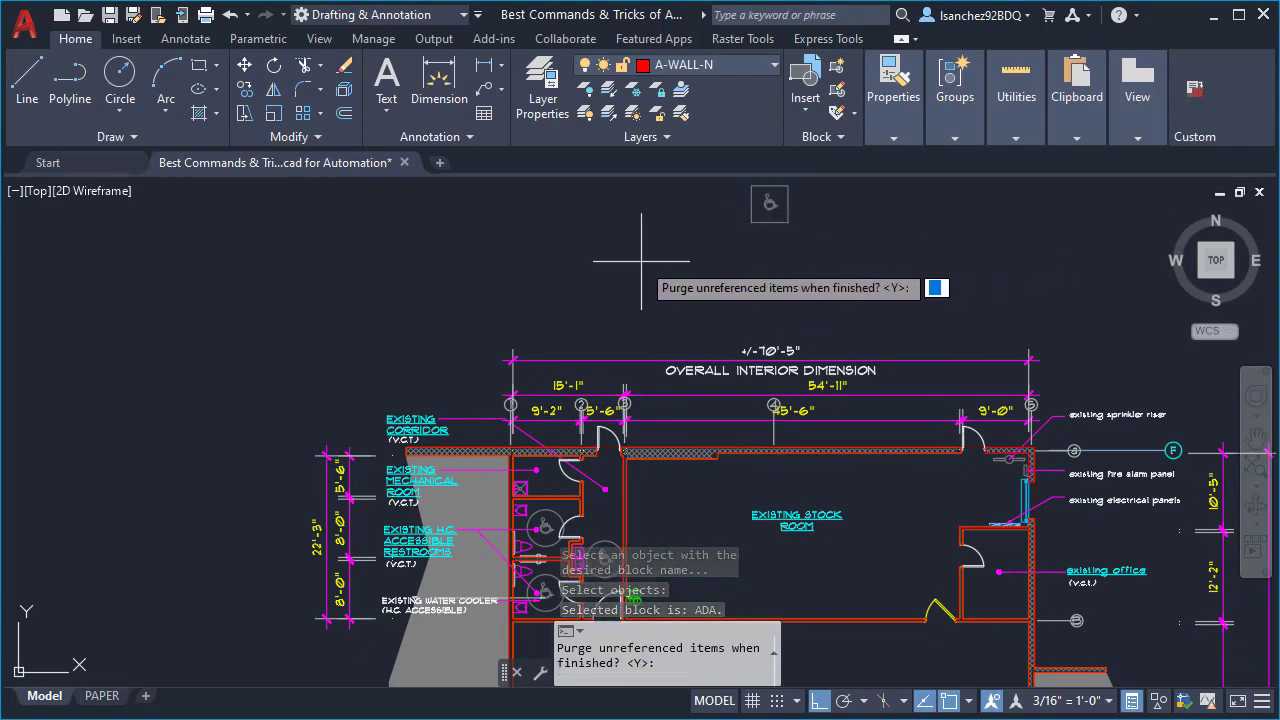
key(Return)
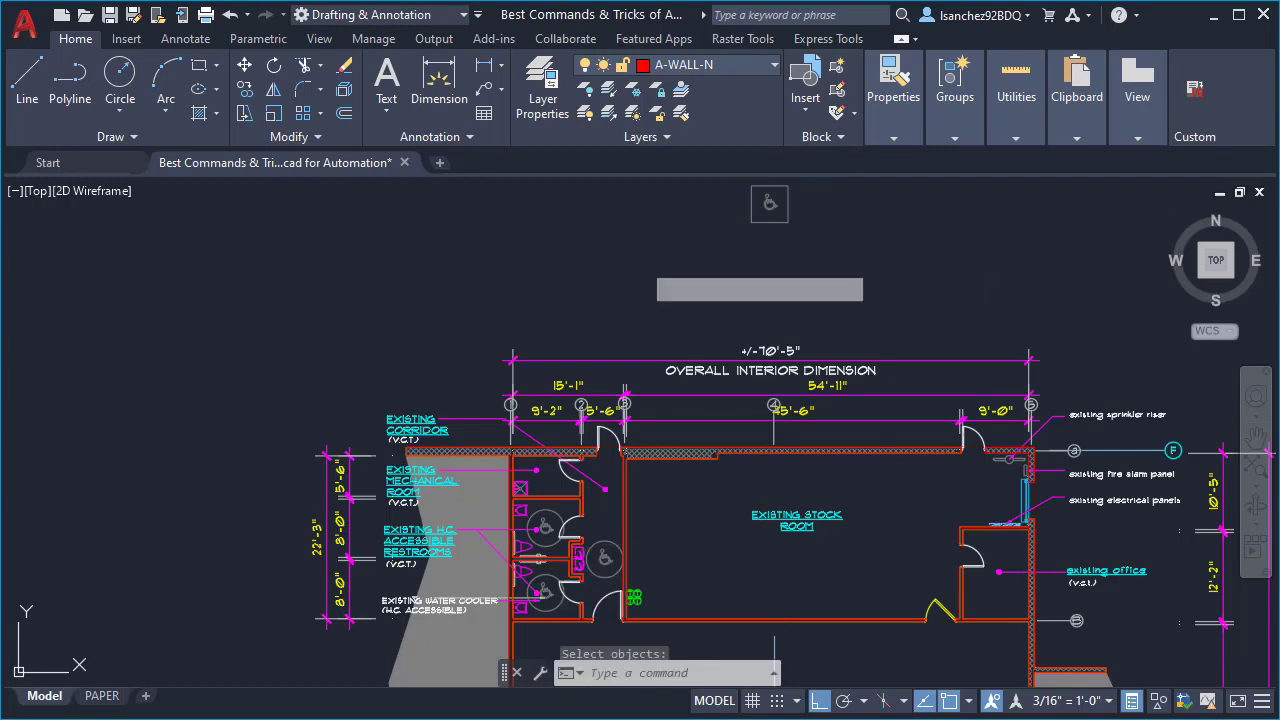
scroll(585, 580, up, 5)
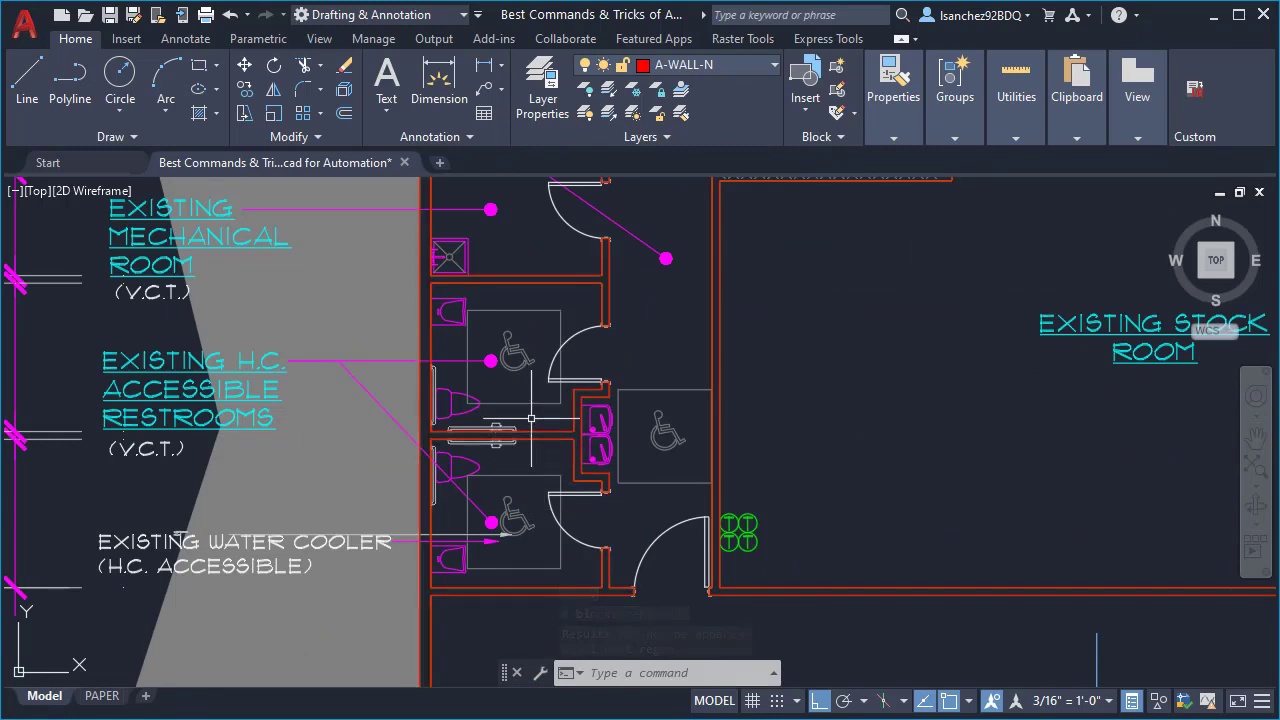
scroll(532, 418, down, 2)
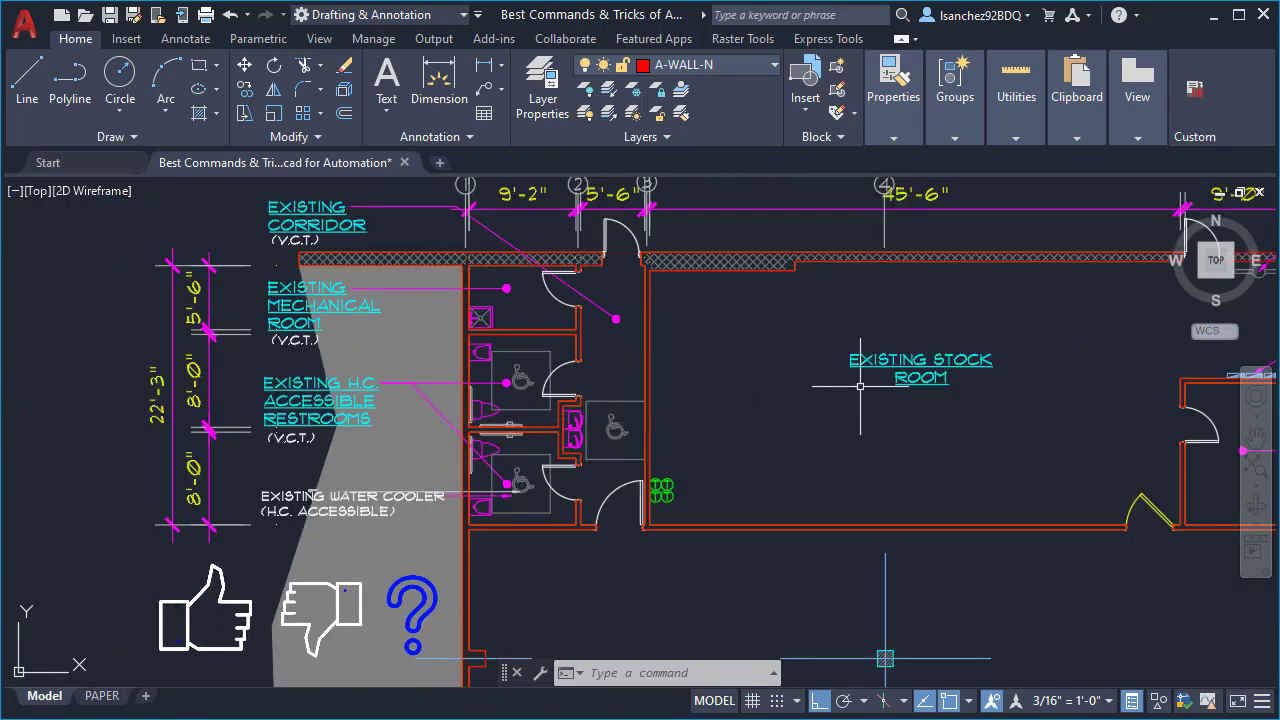
middle_drag(858, 389, 778, 426)
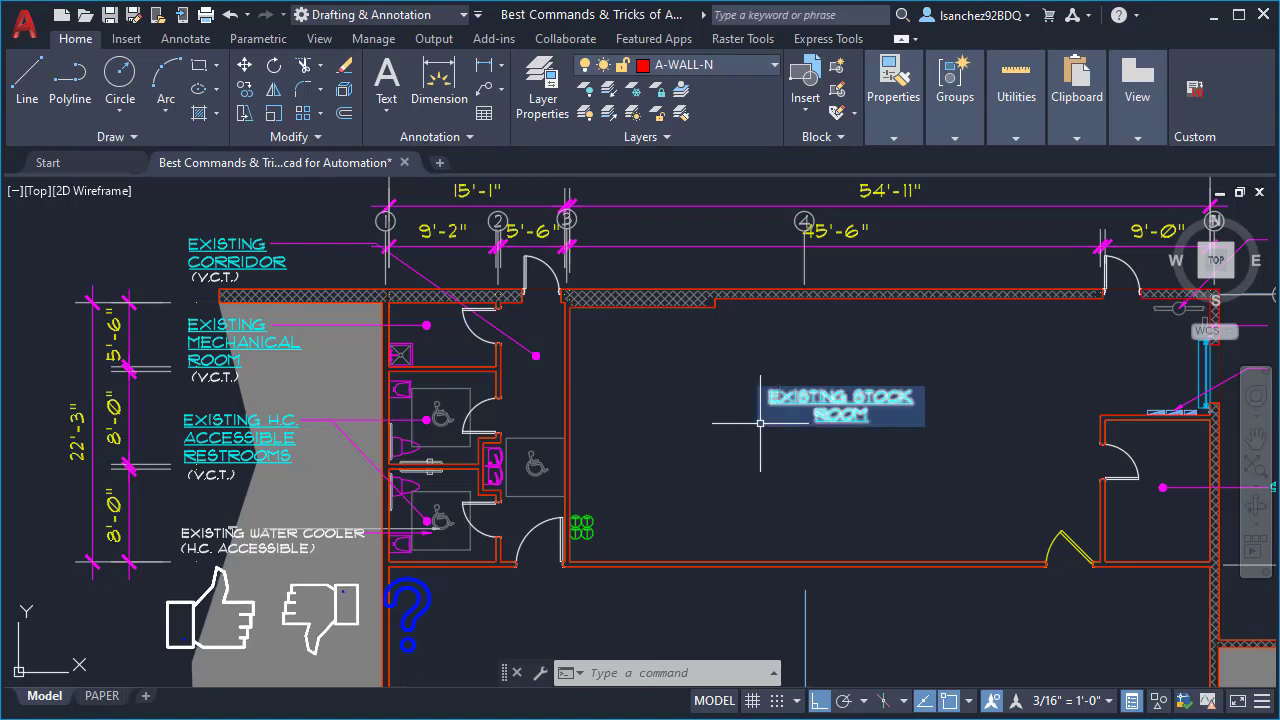
mouse_move(760, 423)
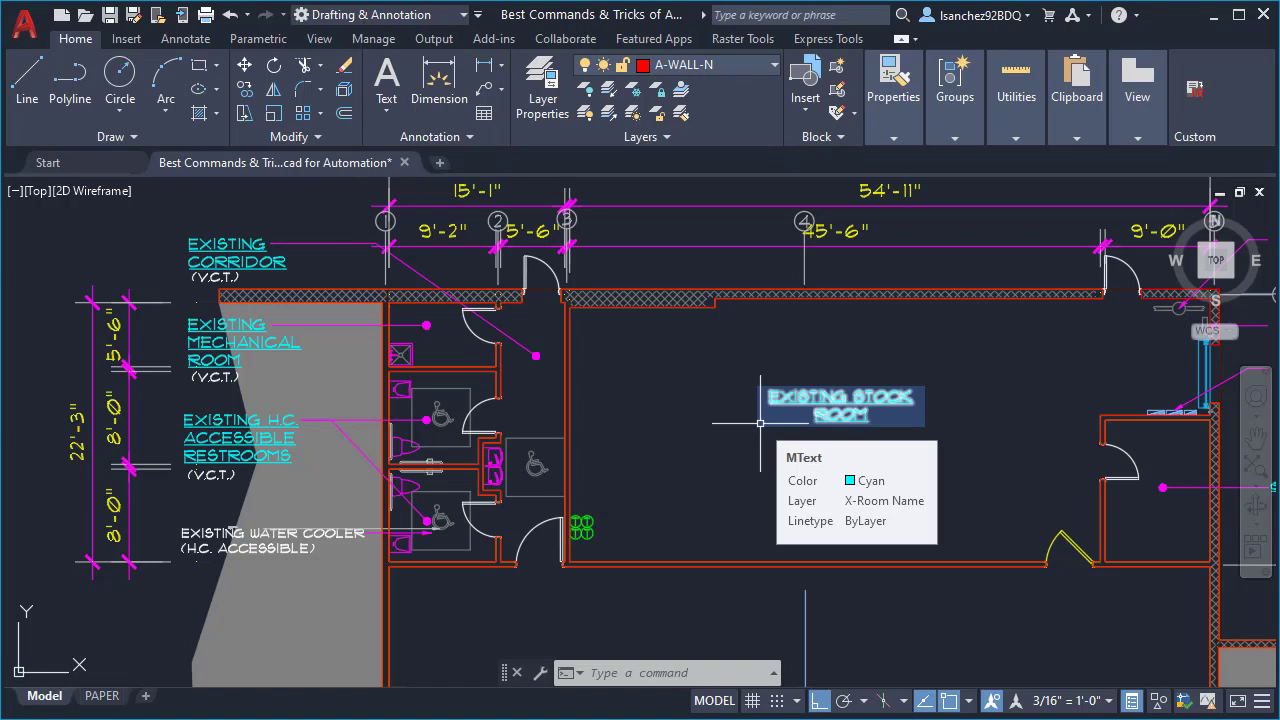
Inspect the framed storefront photo above the floor plan and the small red rectangle beside it by selecting each one.
scroll(760, 423, down, 6)
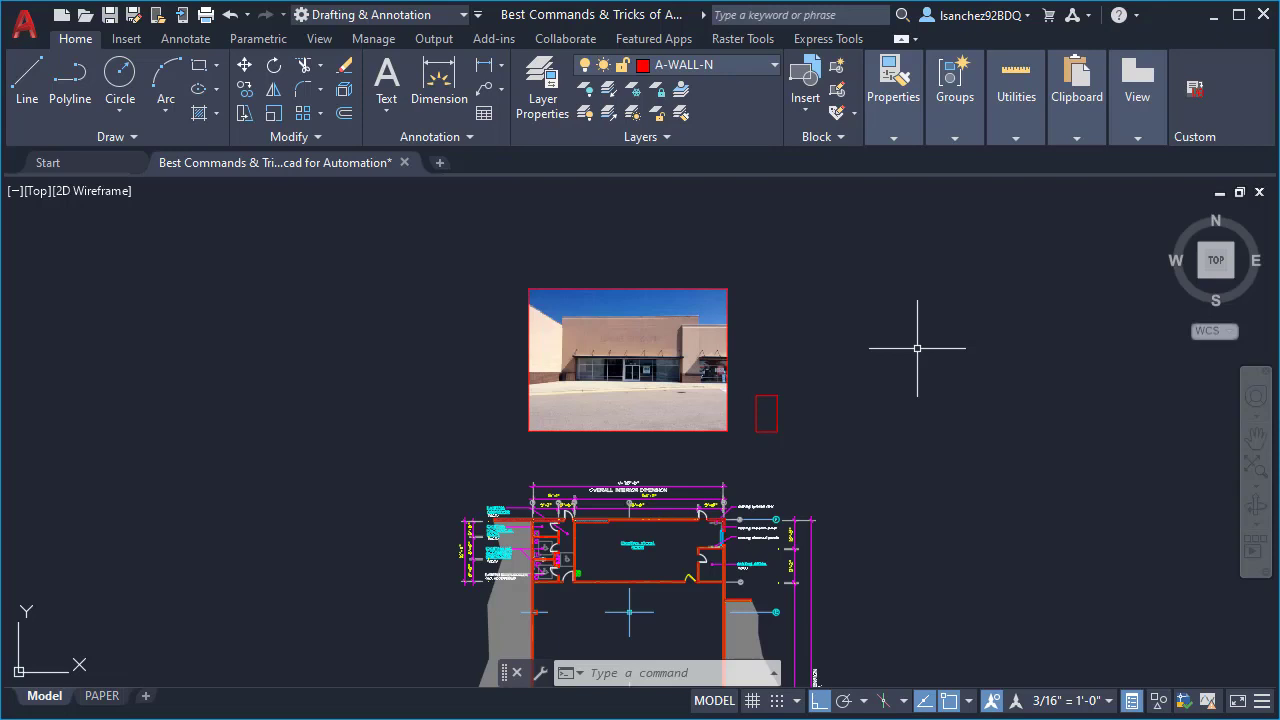
scroll(682, 390, up, 2)
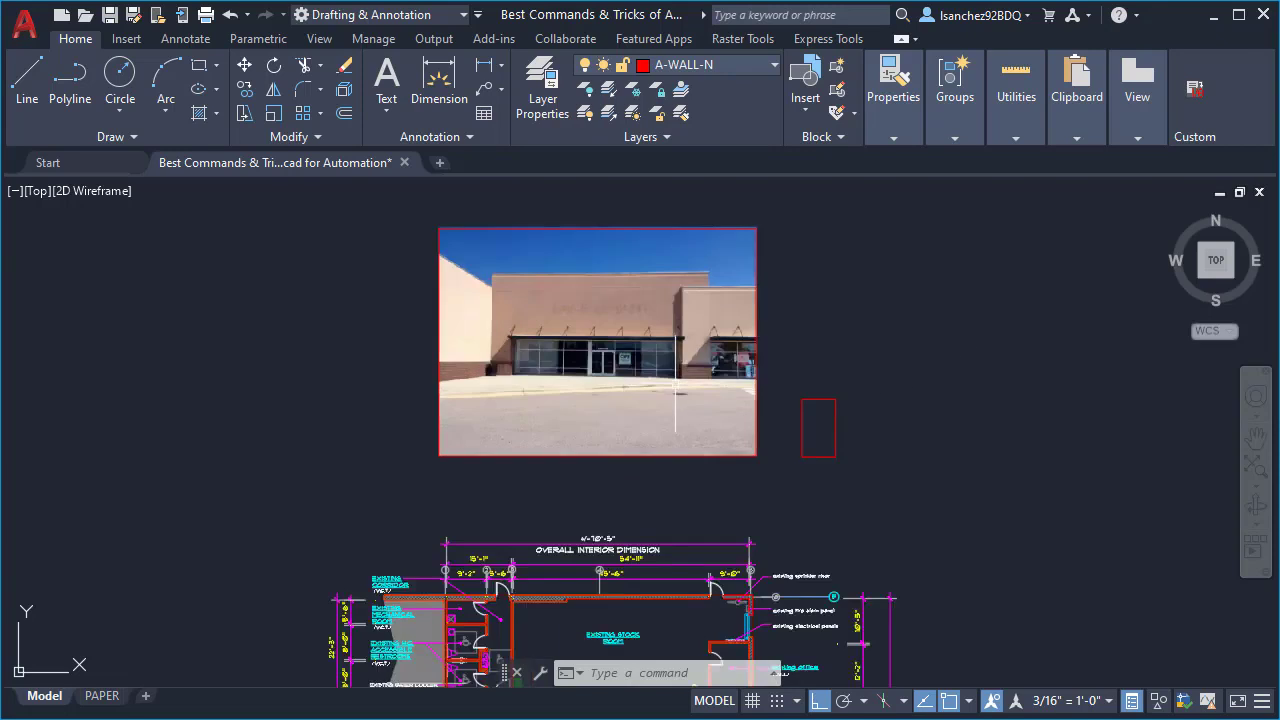
middle_drag(810, 372, 834, 410)
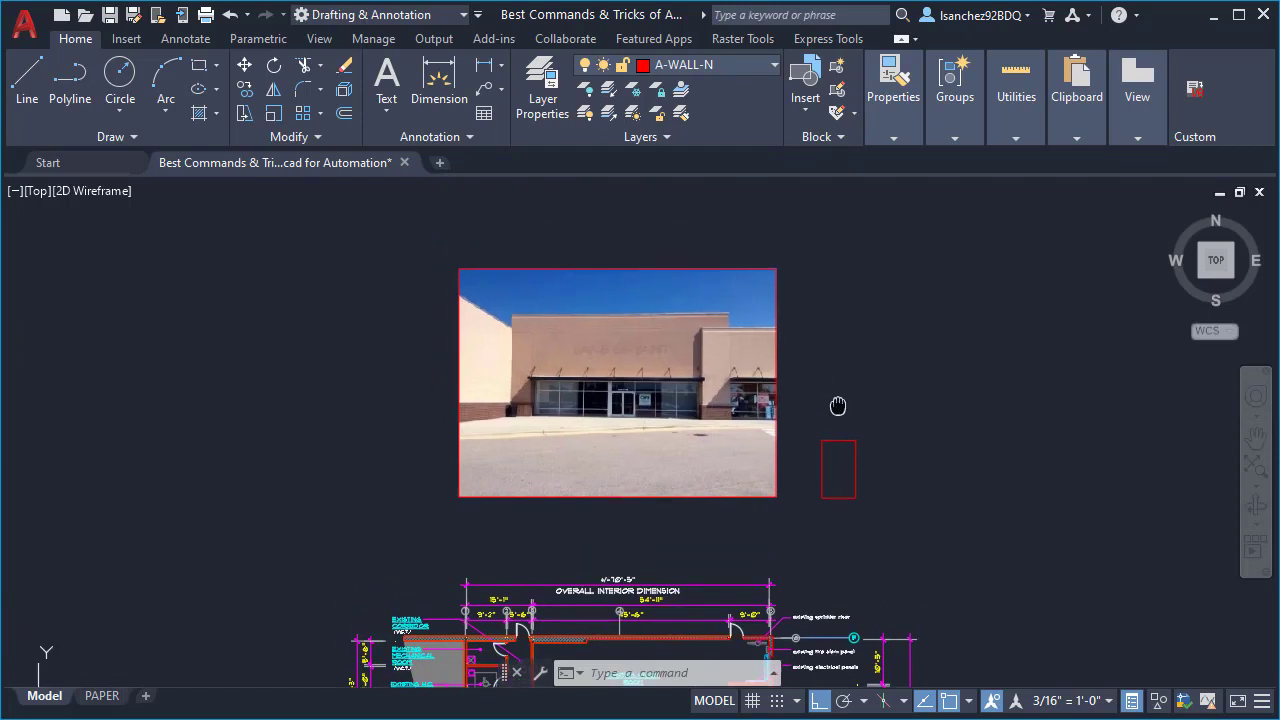
click(783, 300)
click(766, 277)
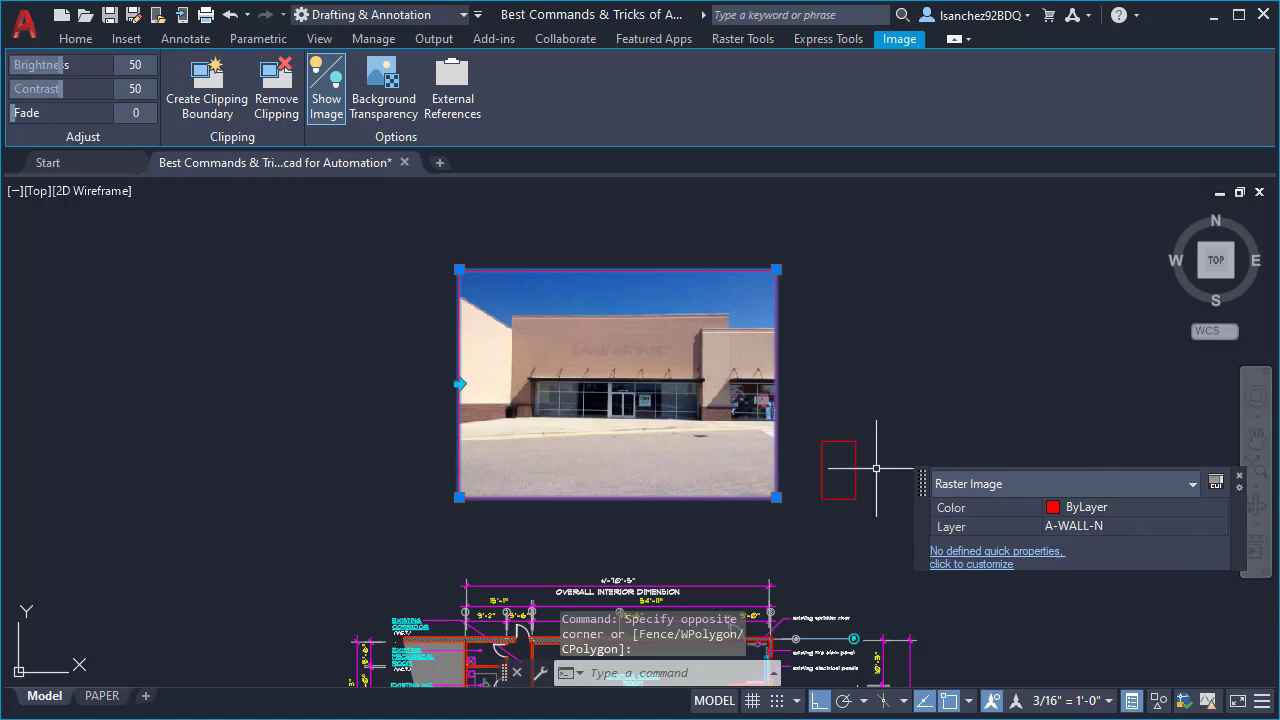
key(Escape)
click(808, 425)
click(868, 508)
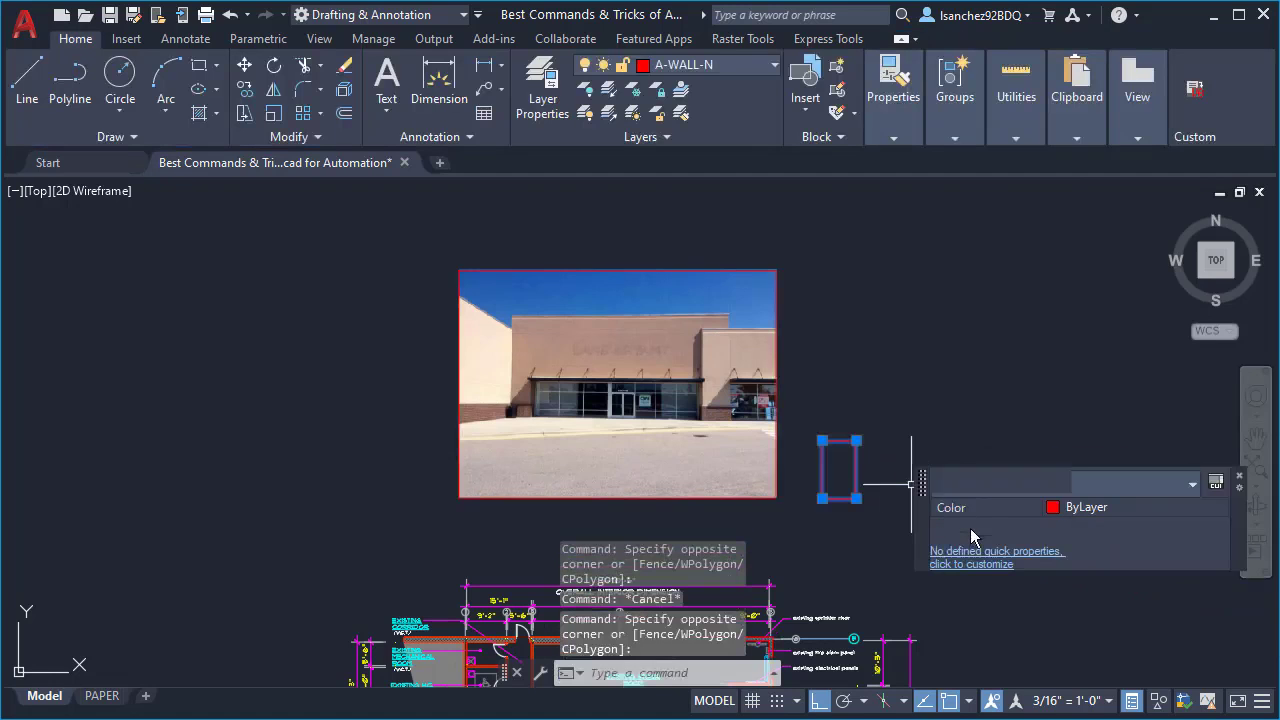
key(Escape)
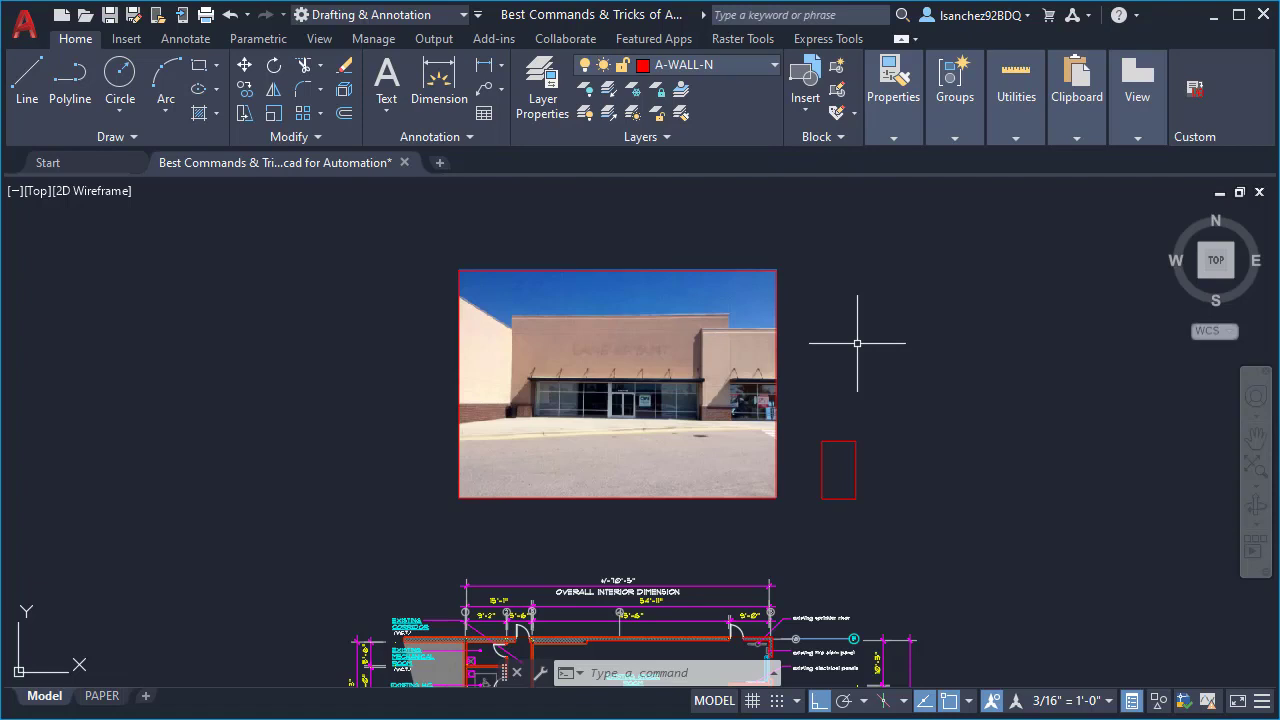
Try hiding the storefront photo's frame by setting IMAGEFRAME to 0, test selecting the photo, and undo the frame change.
middle_drag(857, 343, 816, 367)
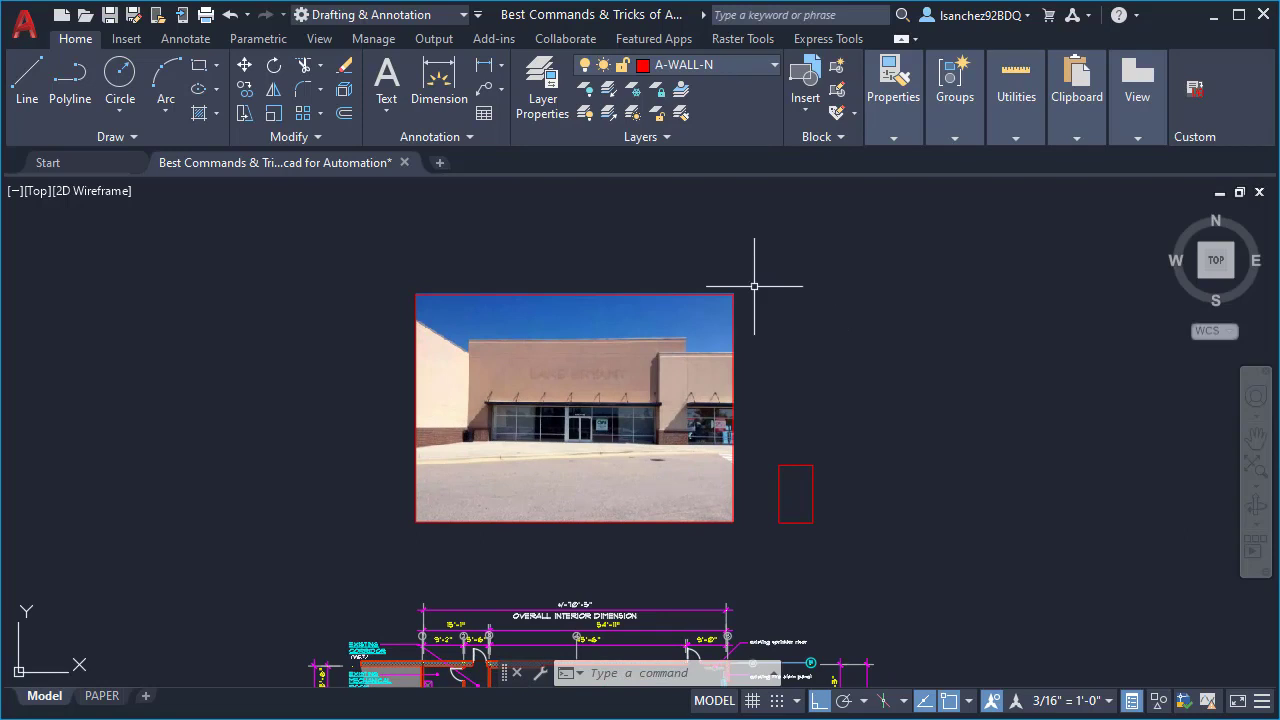
text(IMAGE)
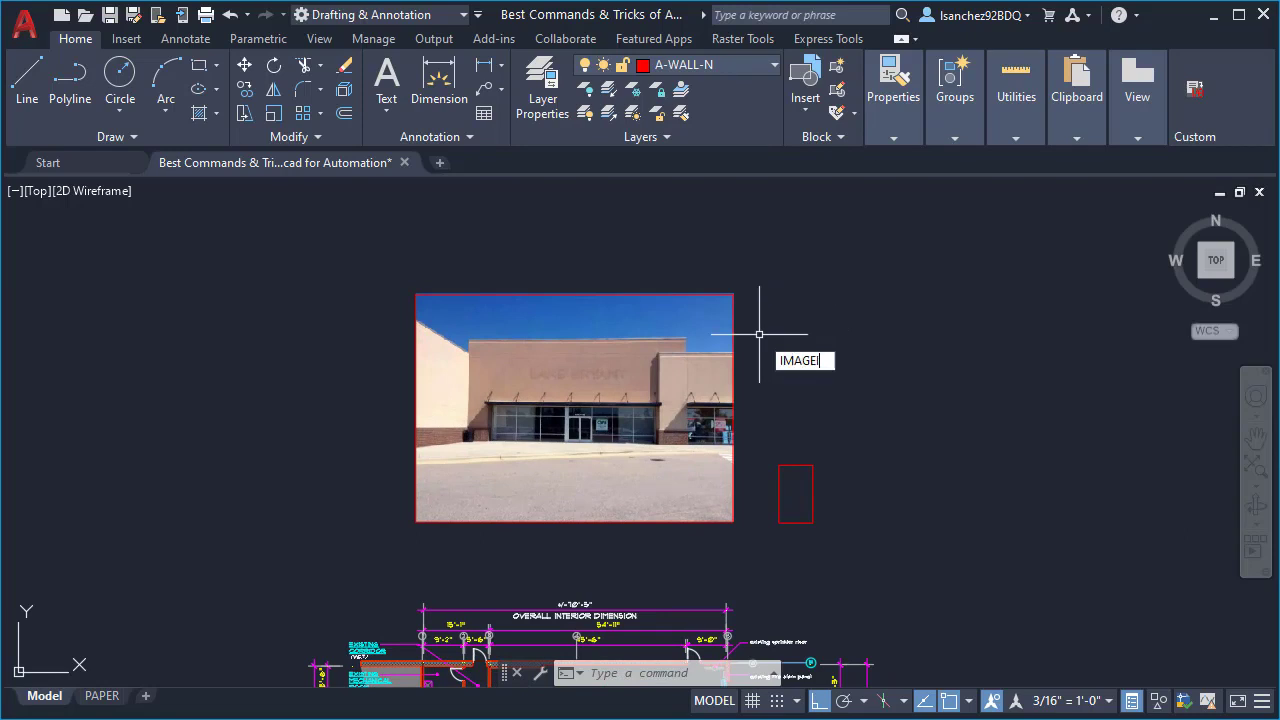
text(IM)
key(BackSpace)
key(BackSpace)
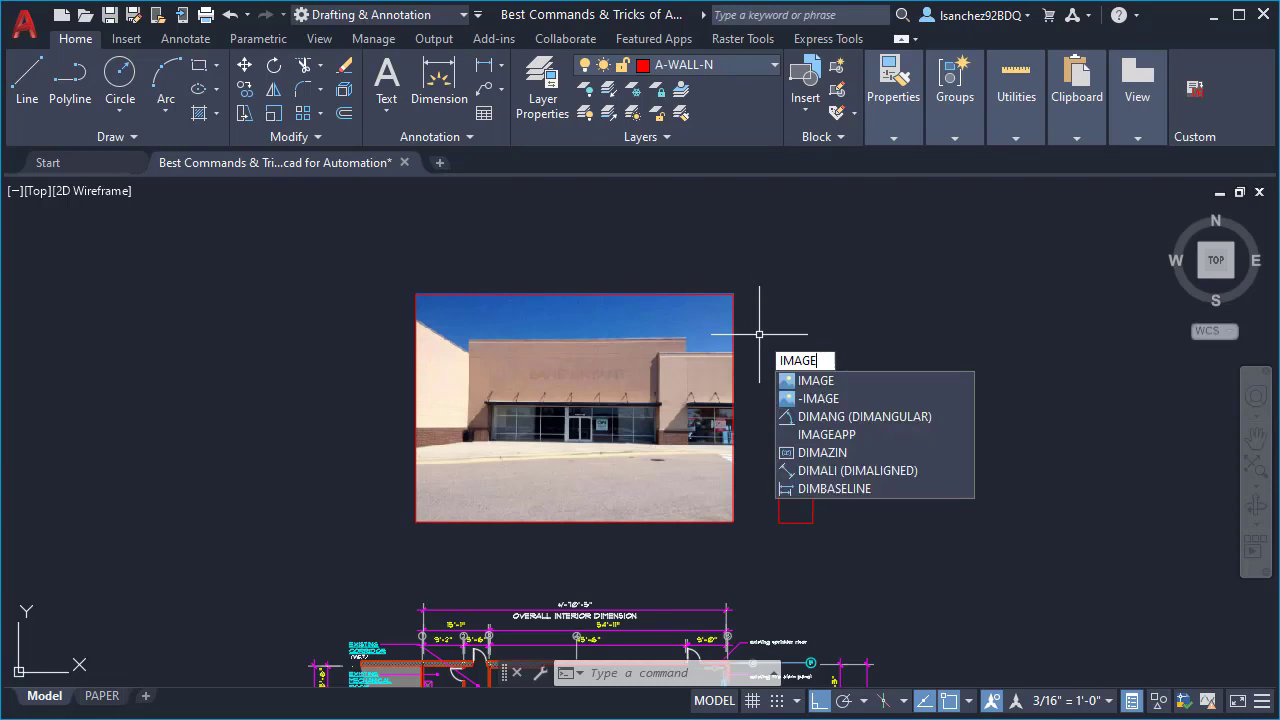
text(FRAME3)
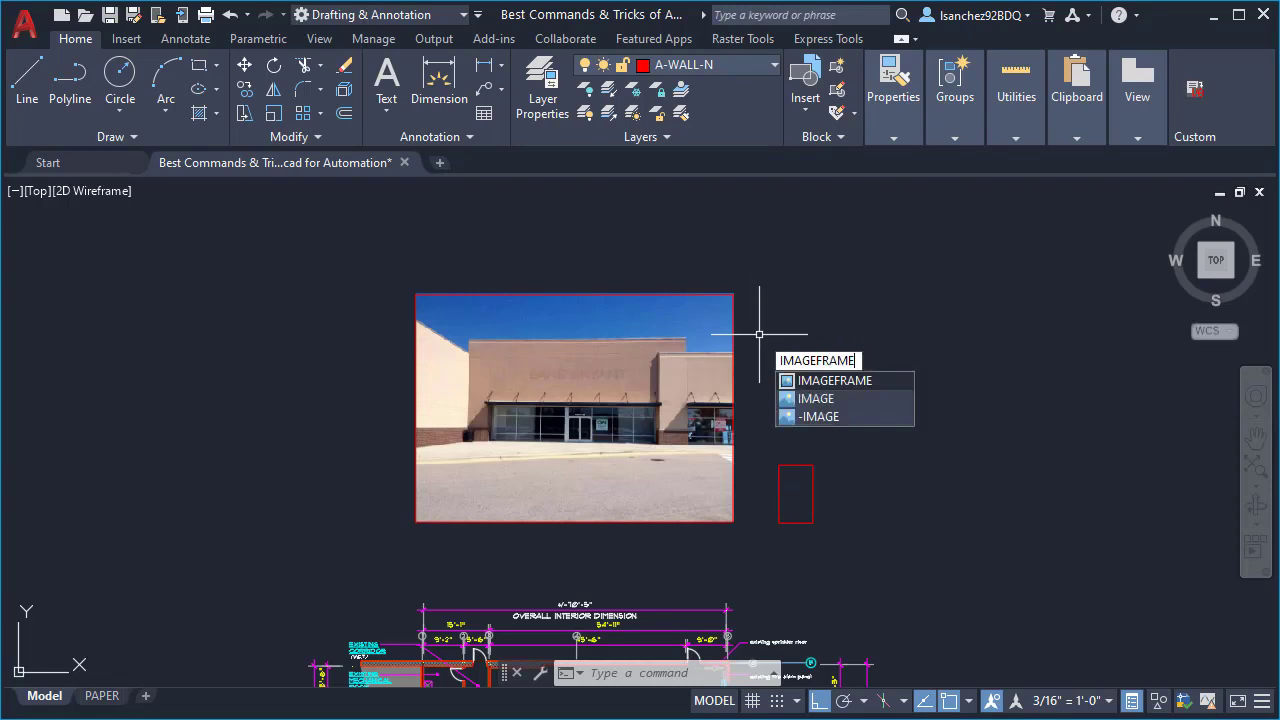
key(Return)
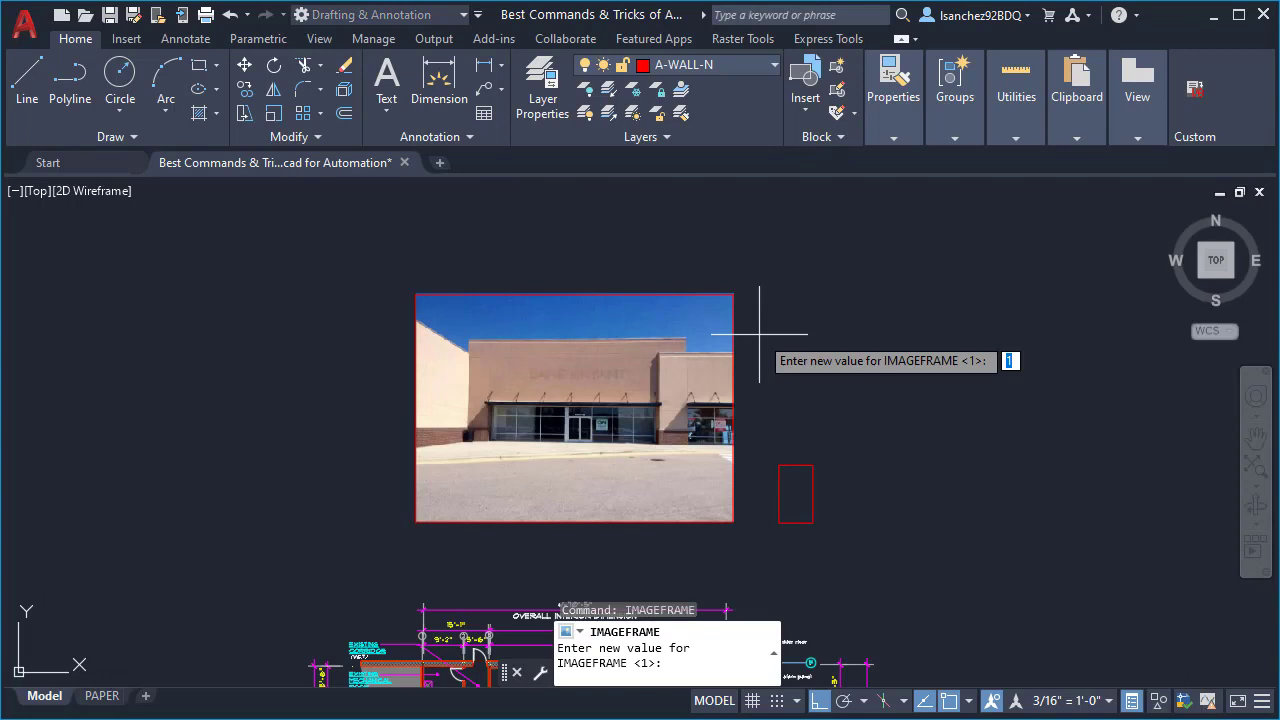
text(0)
key(Return)
click(770, 325)
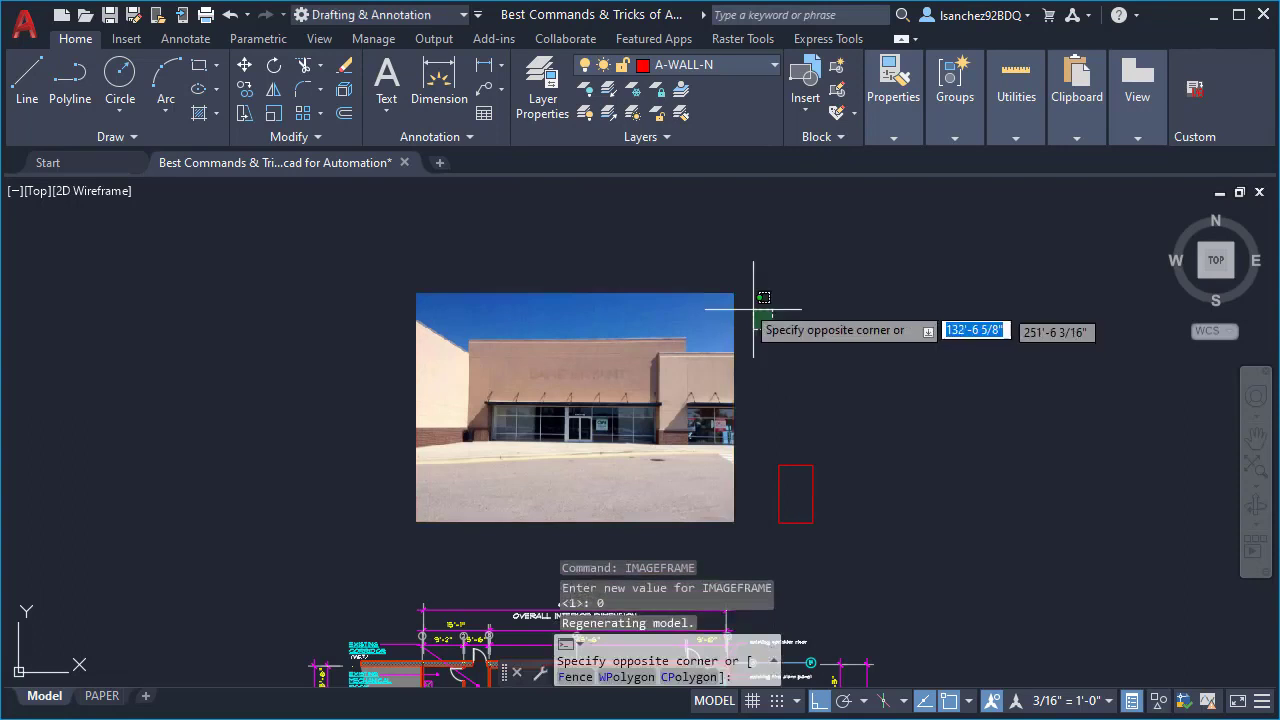
click(740, 290)
key(Escape)
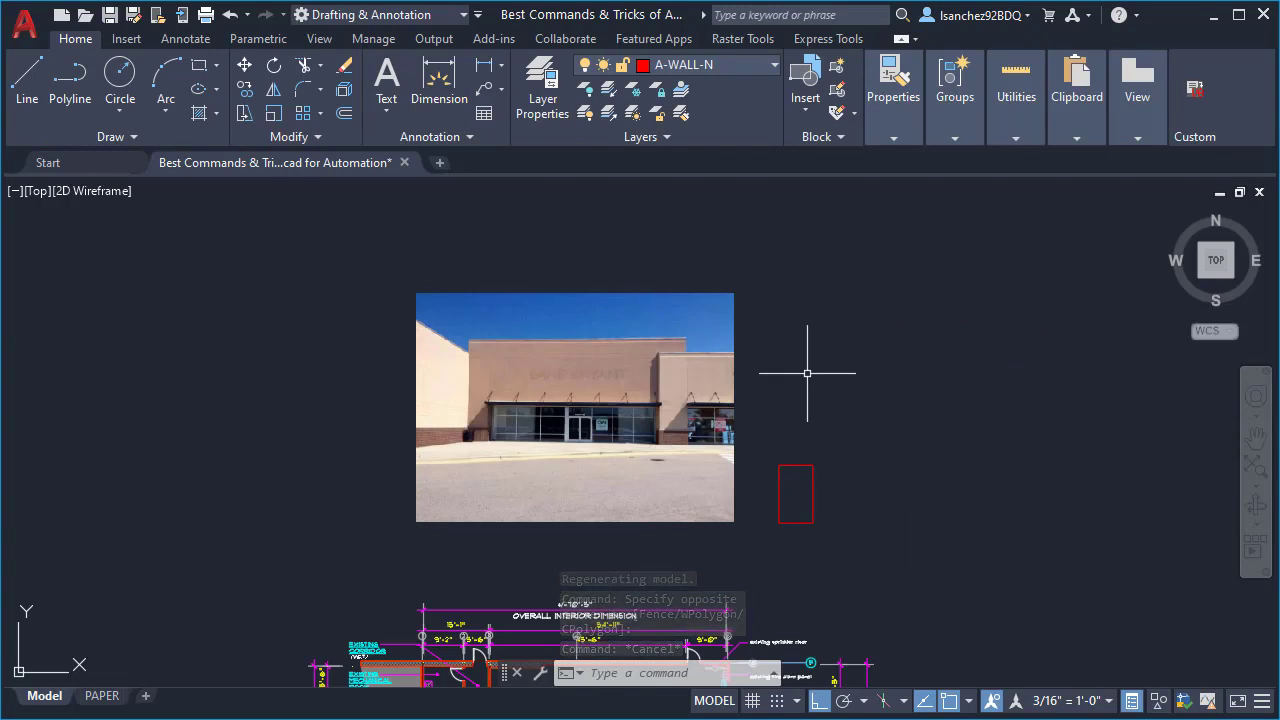
key(ctrl+z)
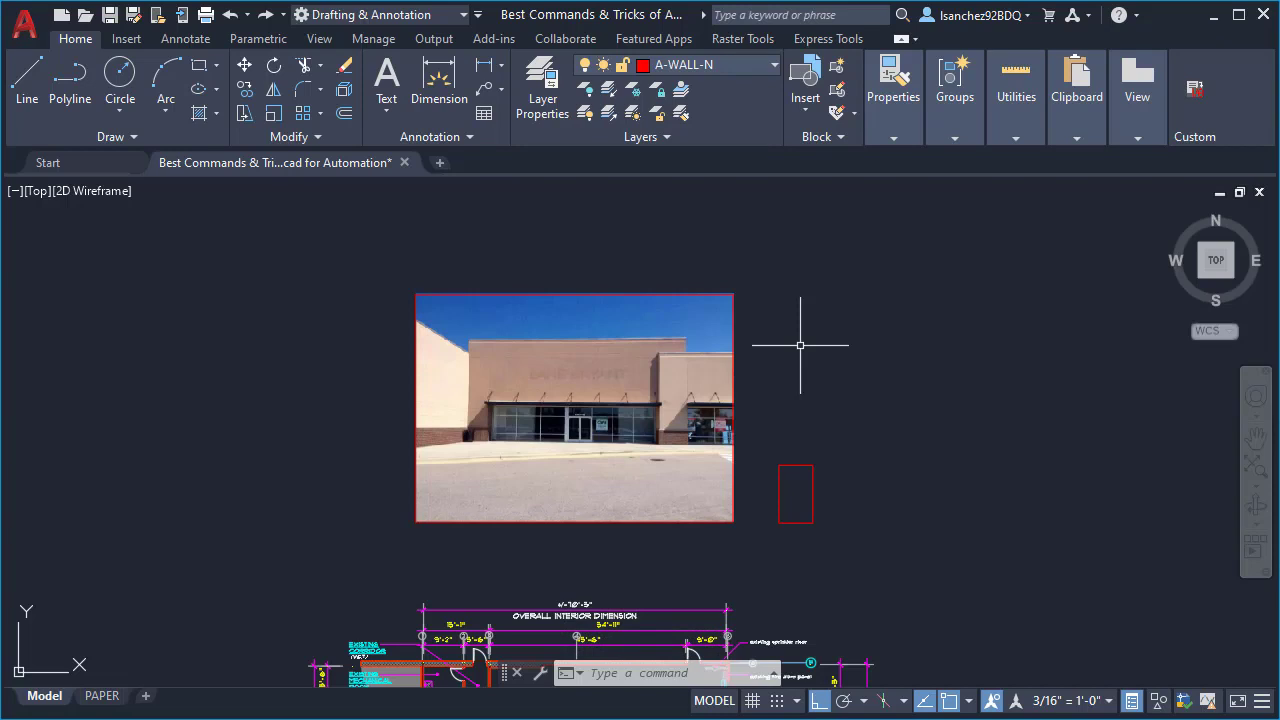
Toggle the image and wipeout frames off and back on with TFRAMES.
text(TFRAMES)
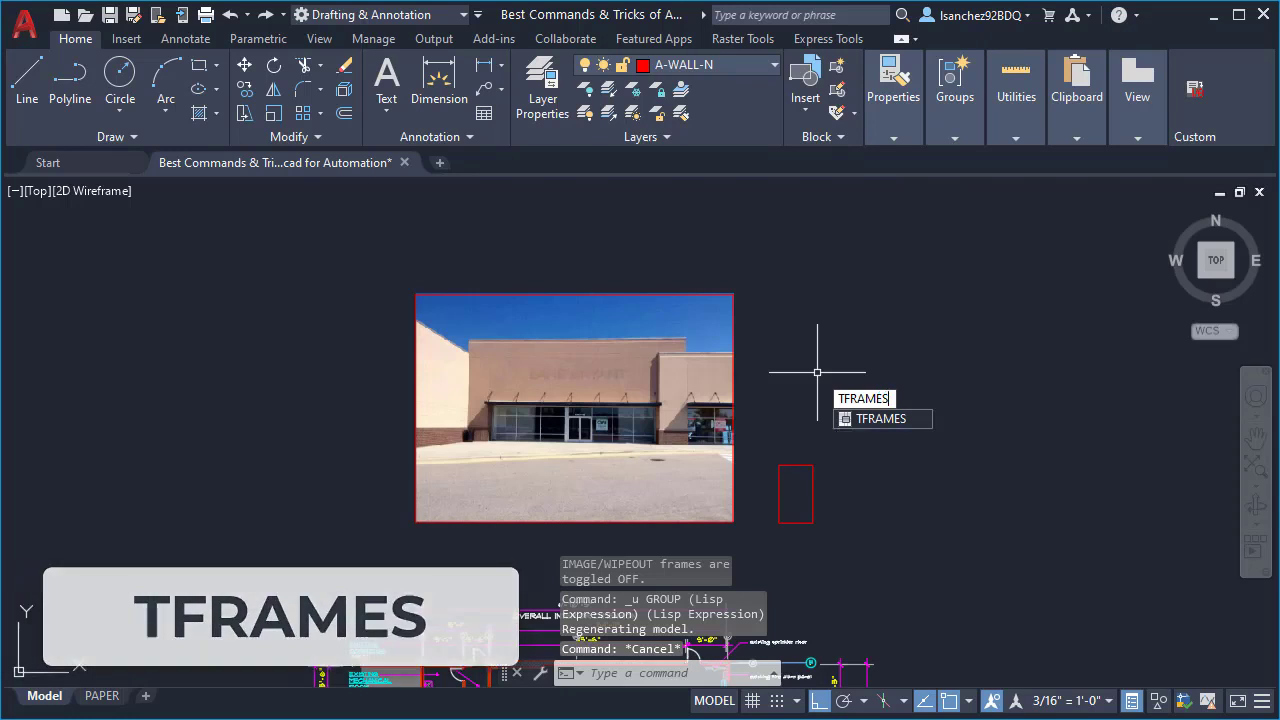
key(Return)
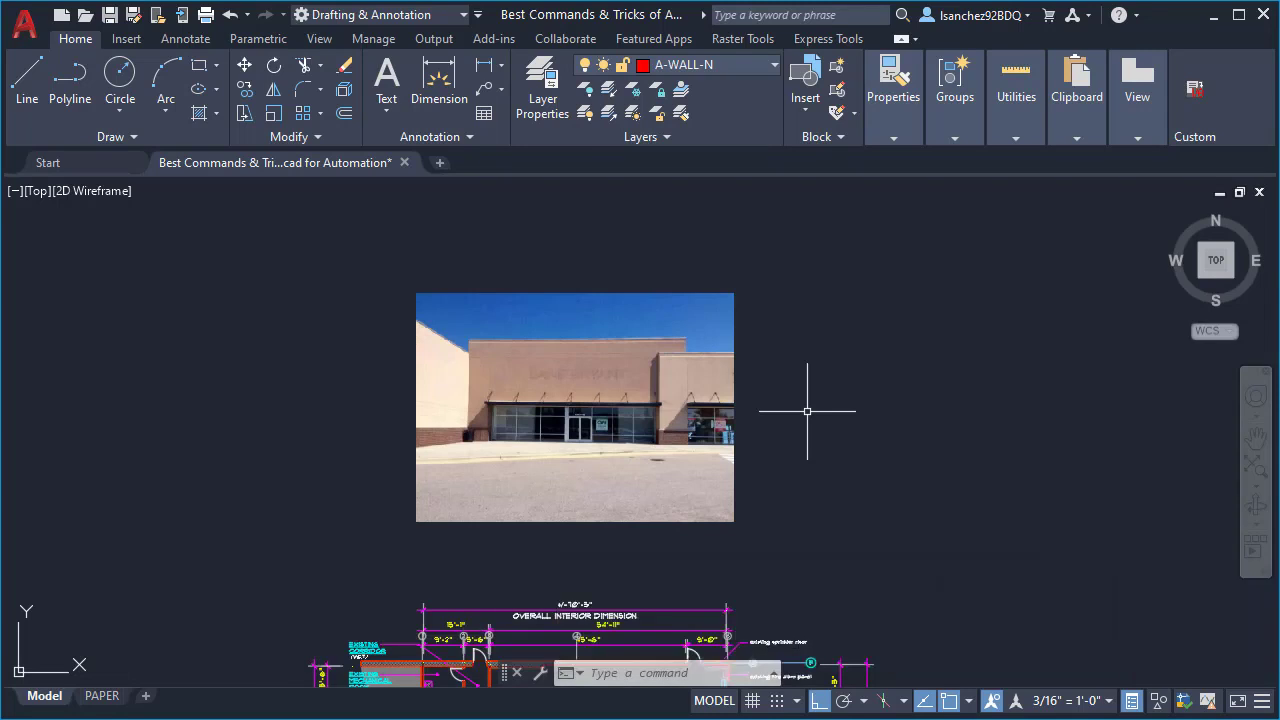
text(TFRAMES)
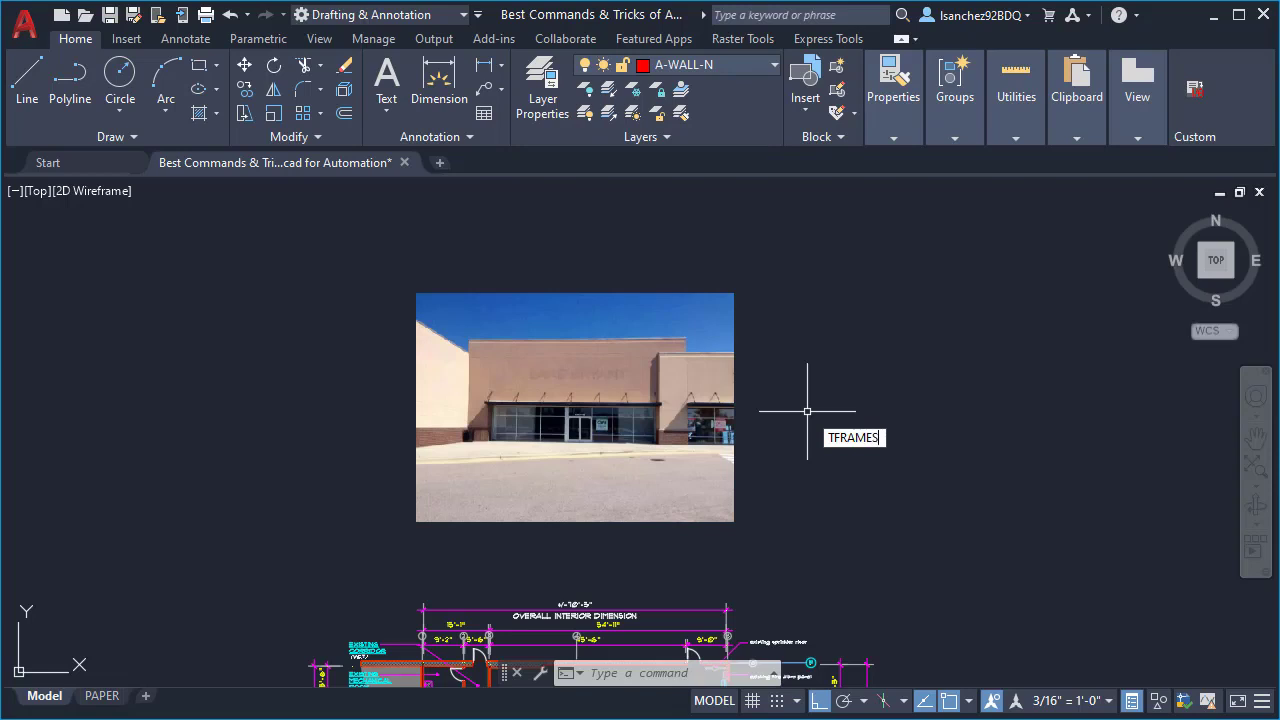
key(Return)
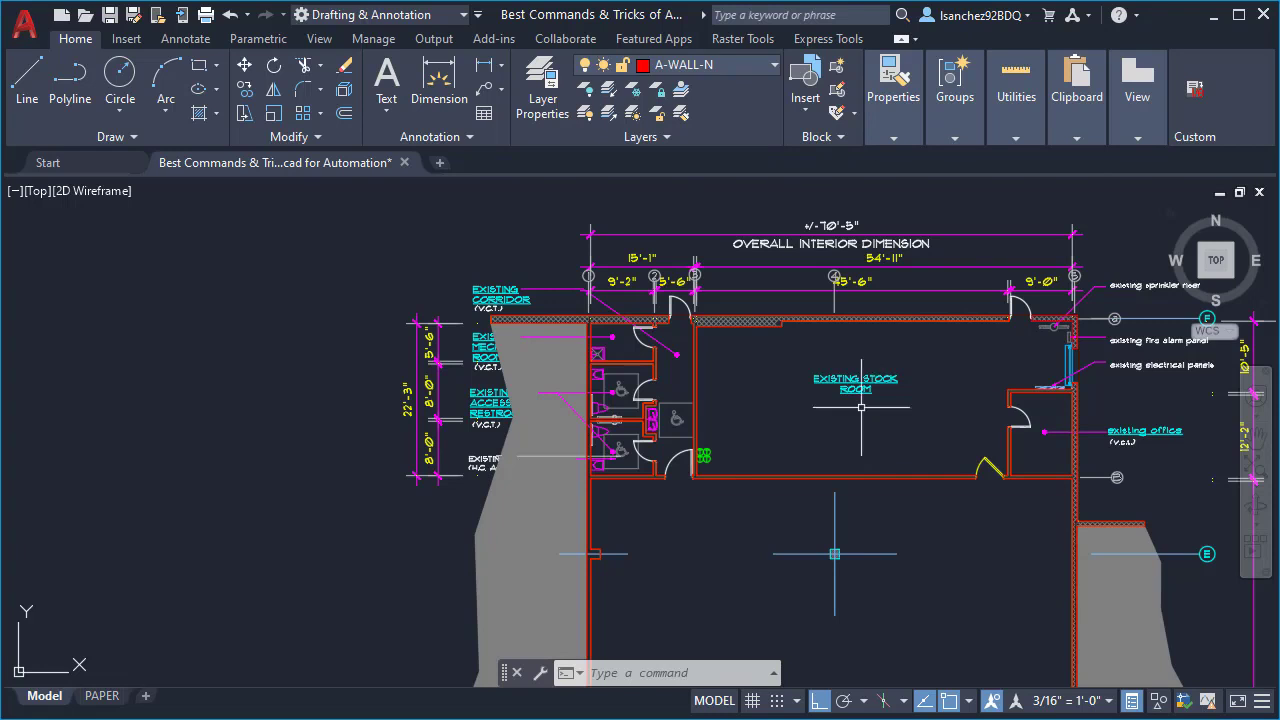
Bring all text, dimensions and leaders in front of the grey hatch beside the restrooms using TEXTTOFRONT with the All option.
scroll(470, 495, up, 2)
middle_drag(482, 437, 428, 513)
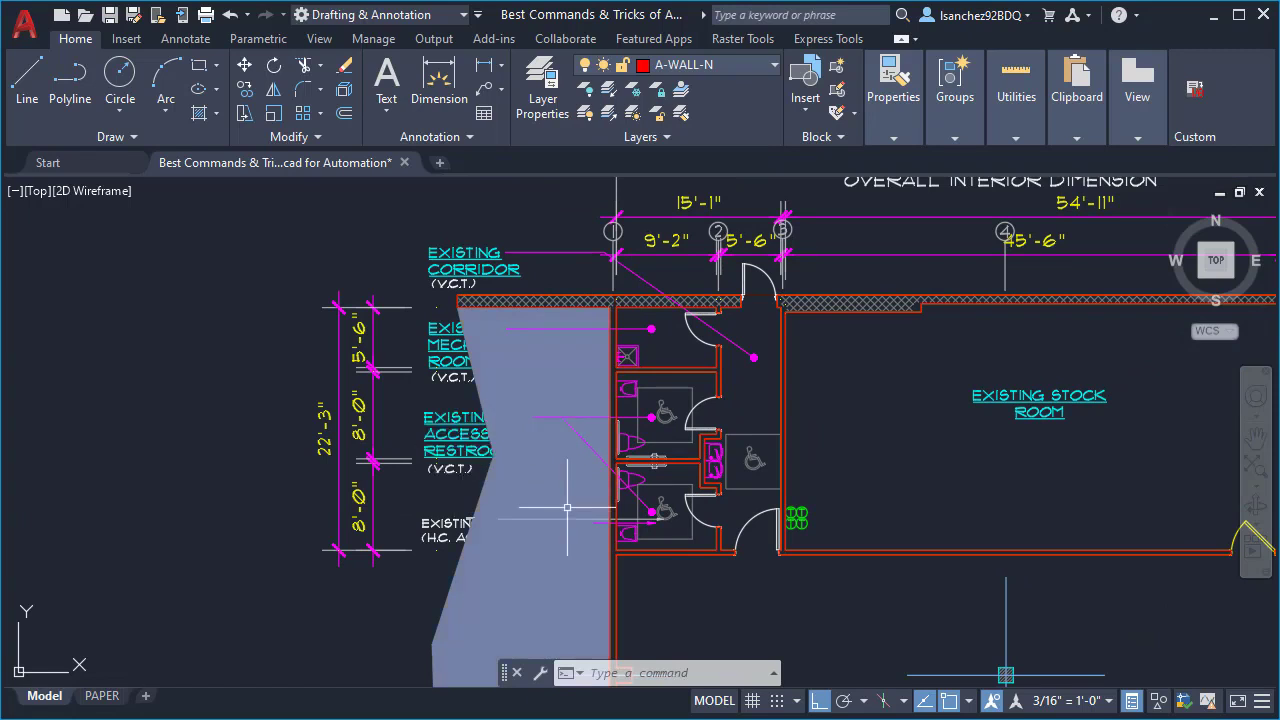
key(Escape)
middle_drag(840, 394, 796, 431)
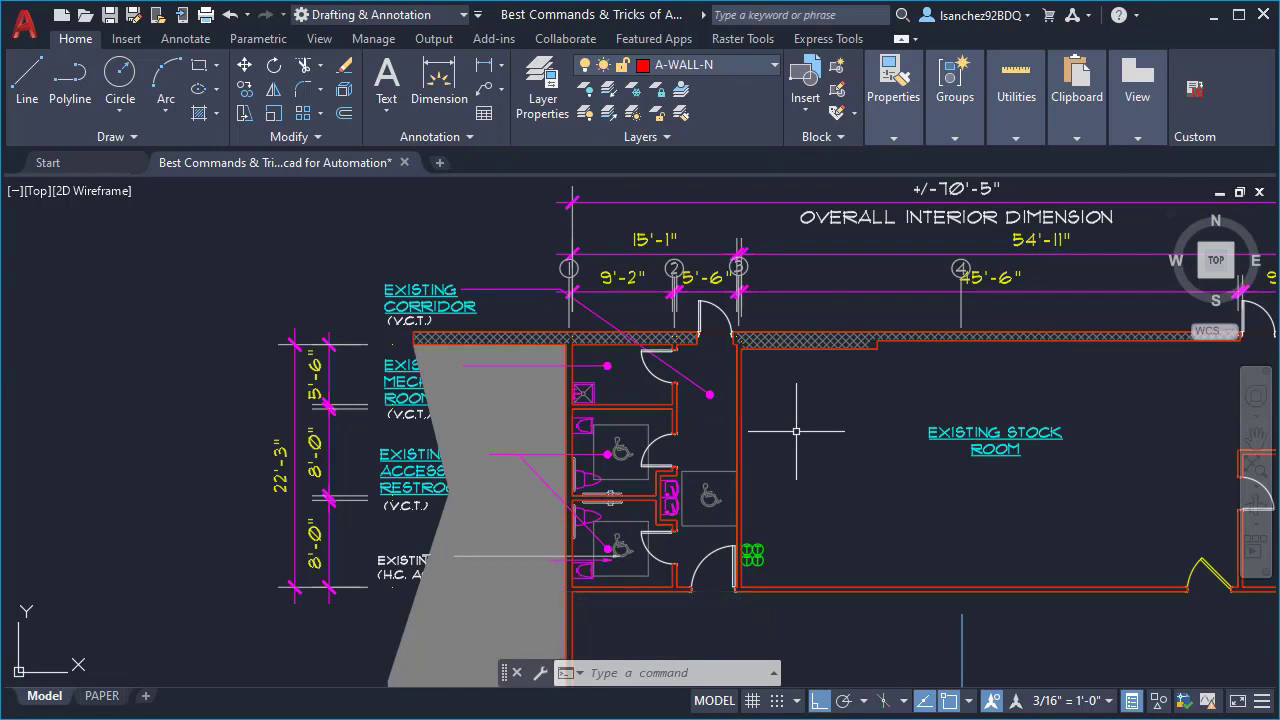
text(TEXTTOFRONT)
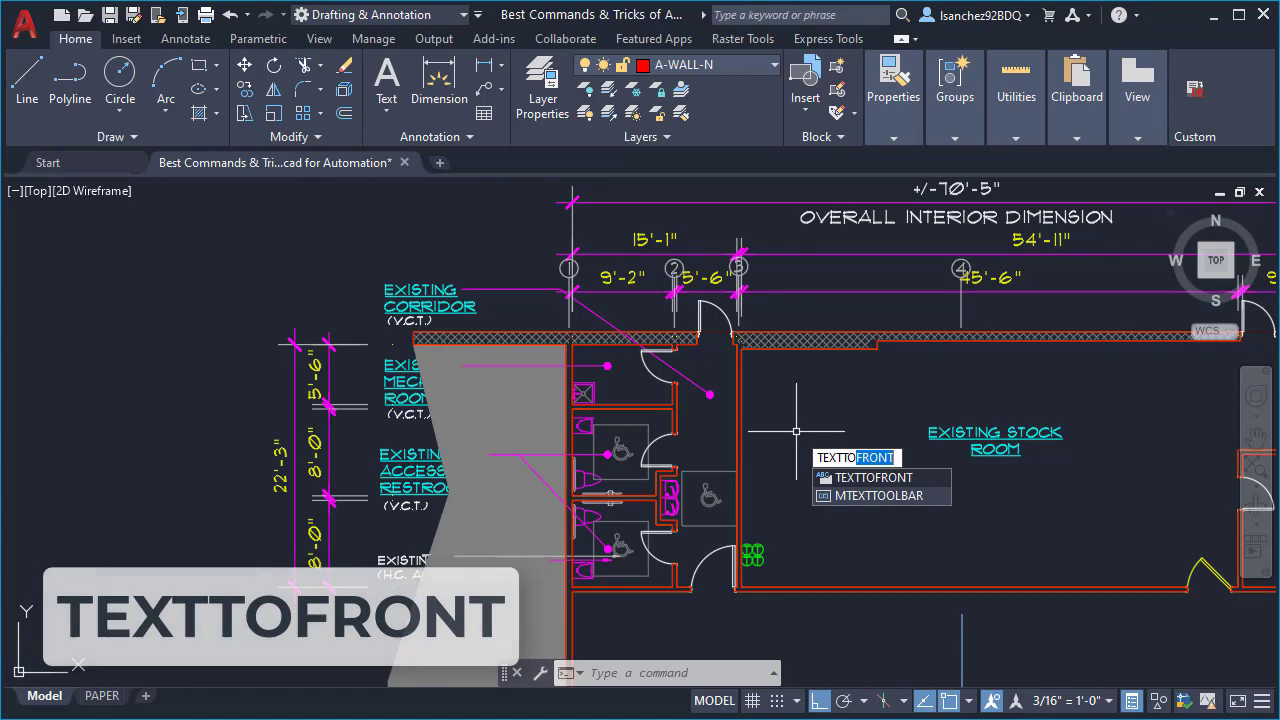
key(Return)
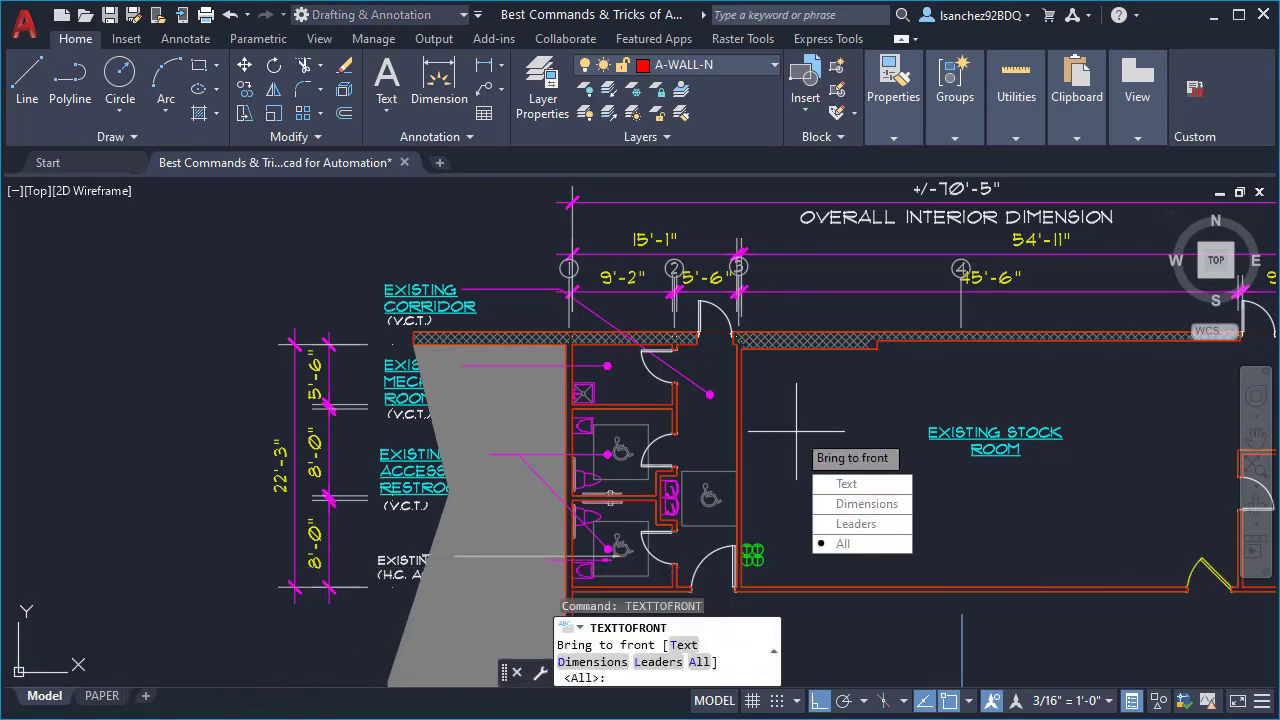
key(Return)
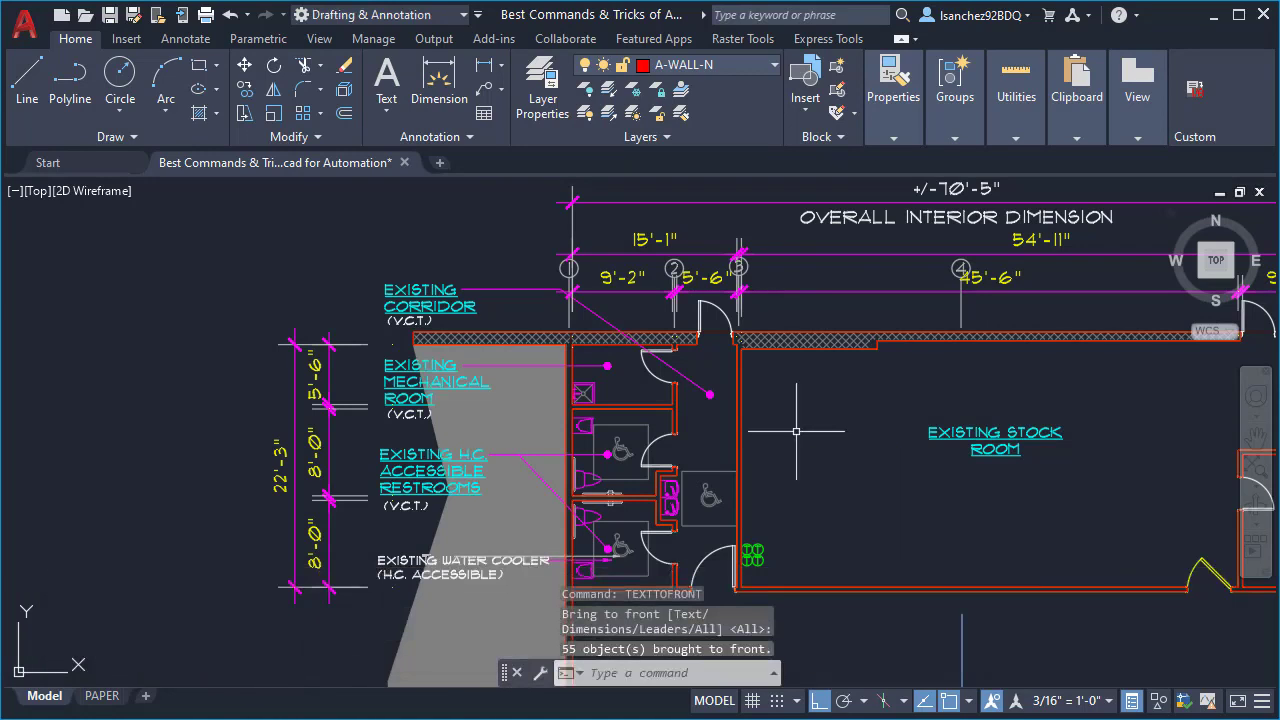
scroll(547, 375, down, 2)
middle_drag(681, 397, 672, 312)
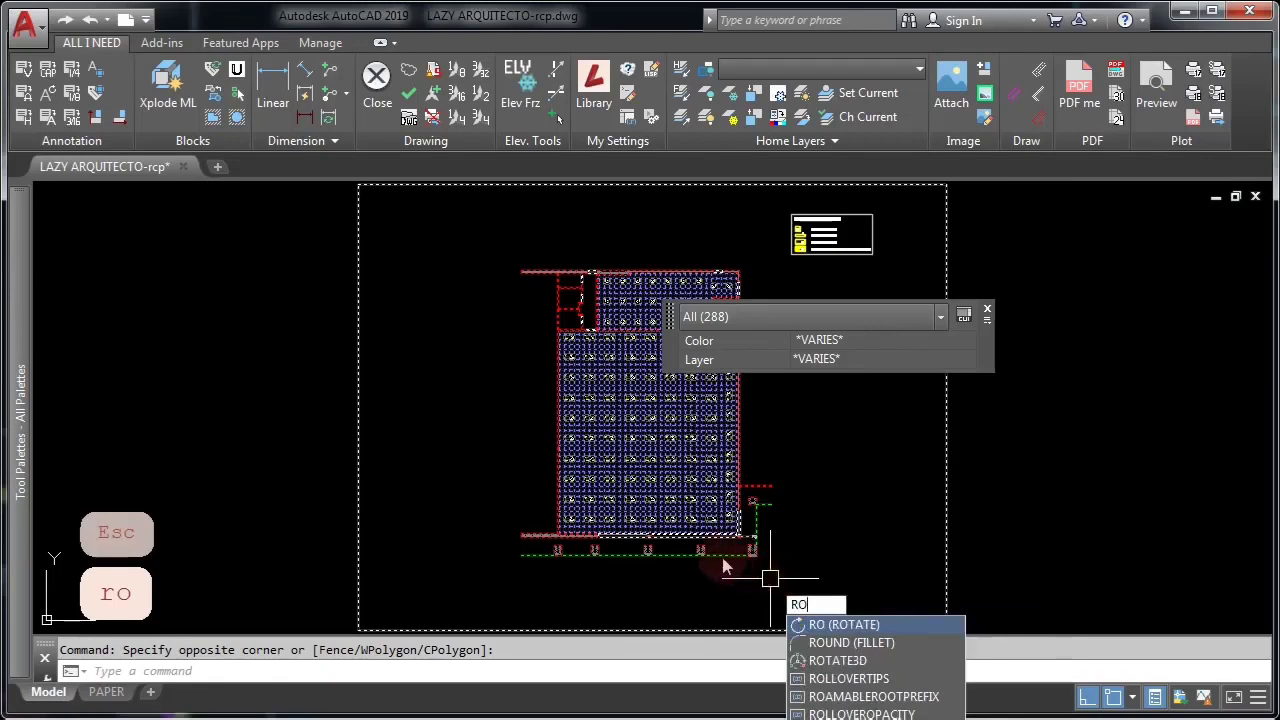
Rotate the selected ceiling plan and its border 90 degrees counterclockwise about a point near the plan's center, and check the fixture labels.
key(Return)
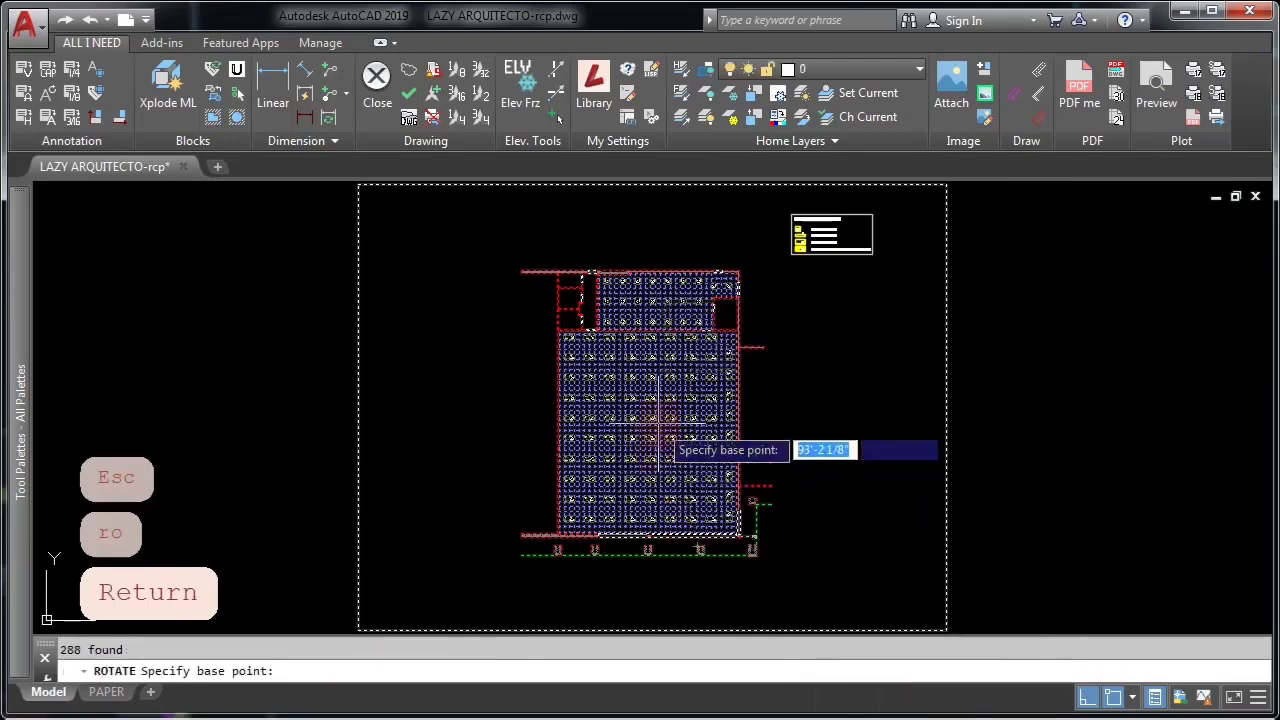
click(645, 410)
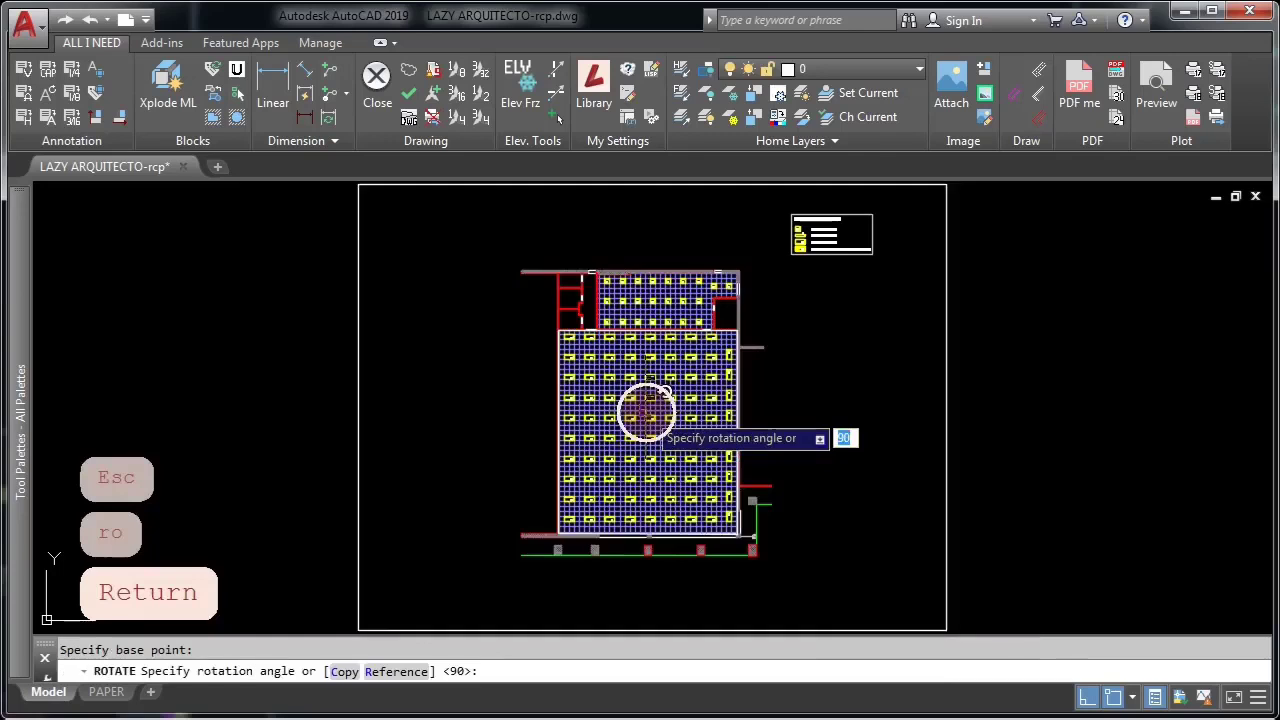
click(641, 235)
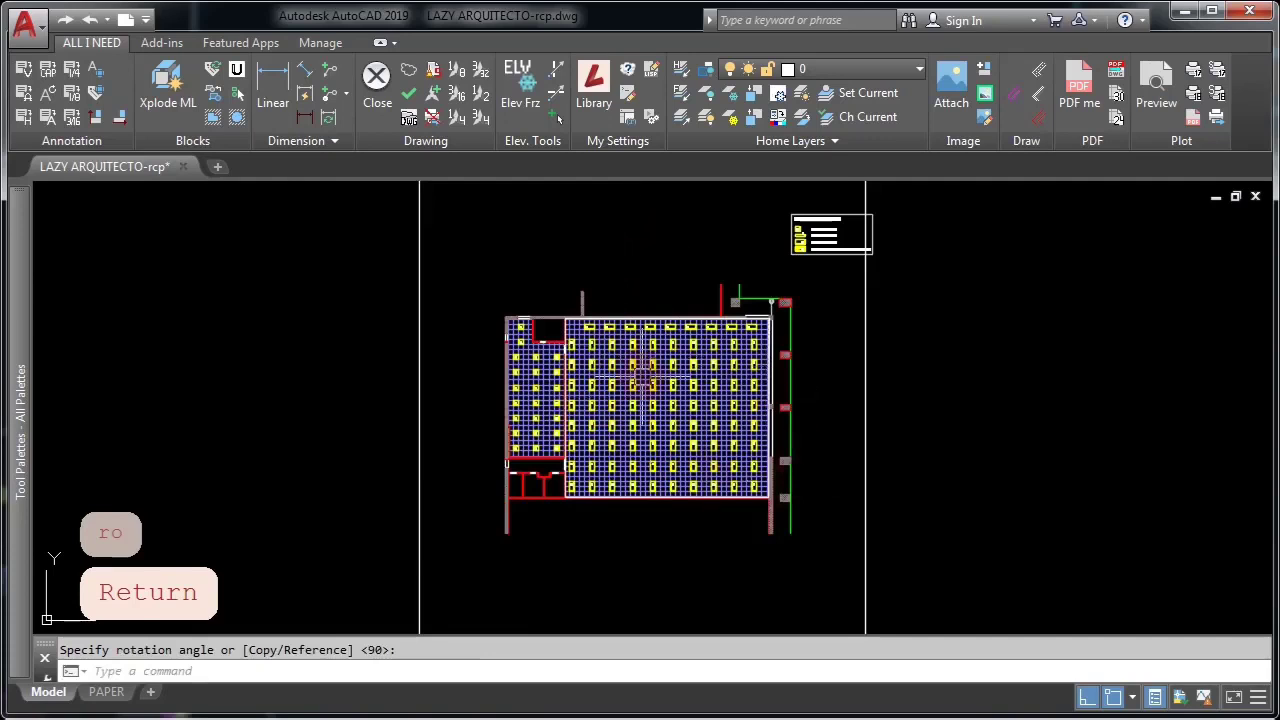
scroll(686, 428, up, 5)
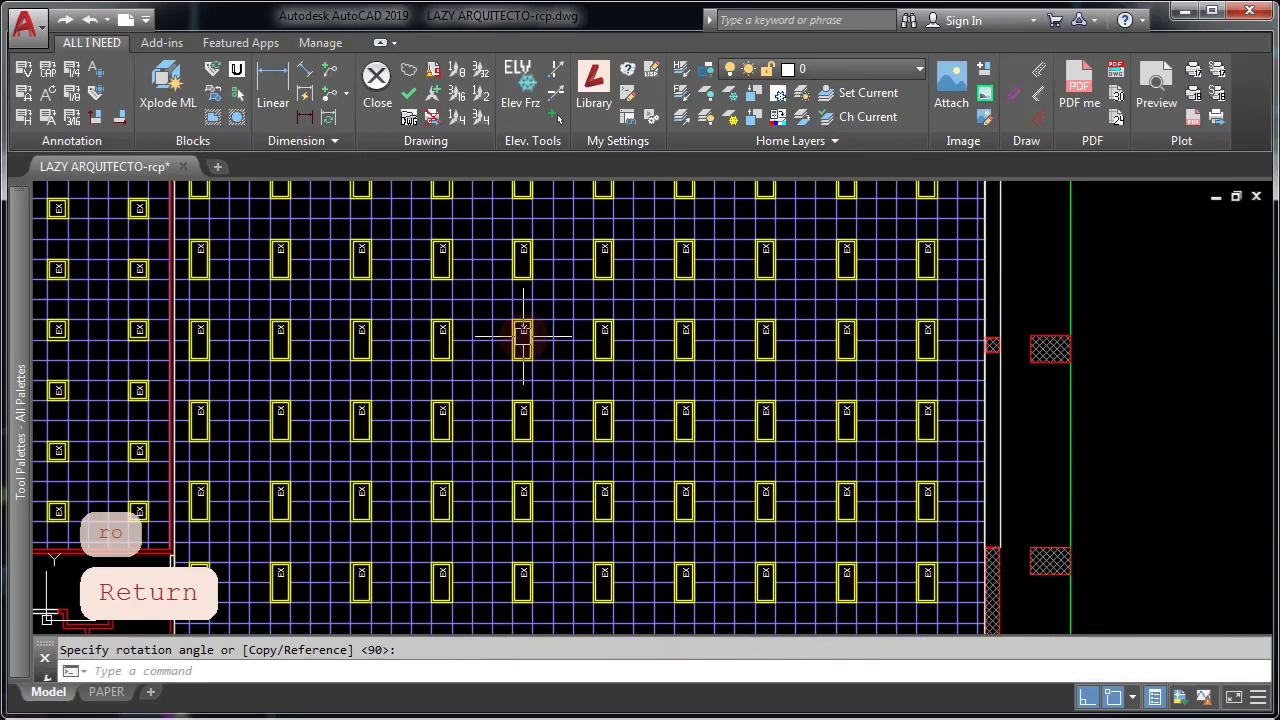
scroll(522, 338, down, 5)
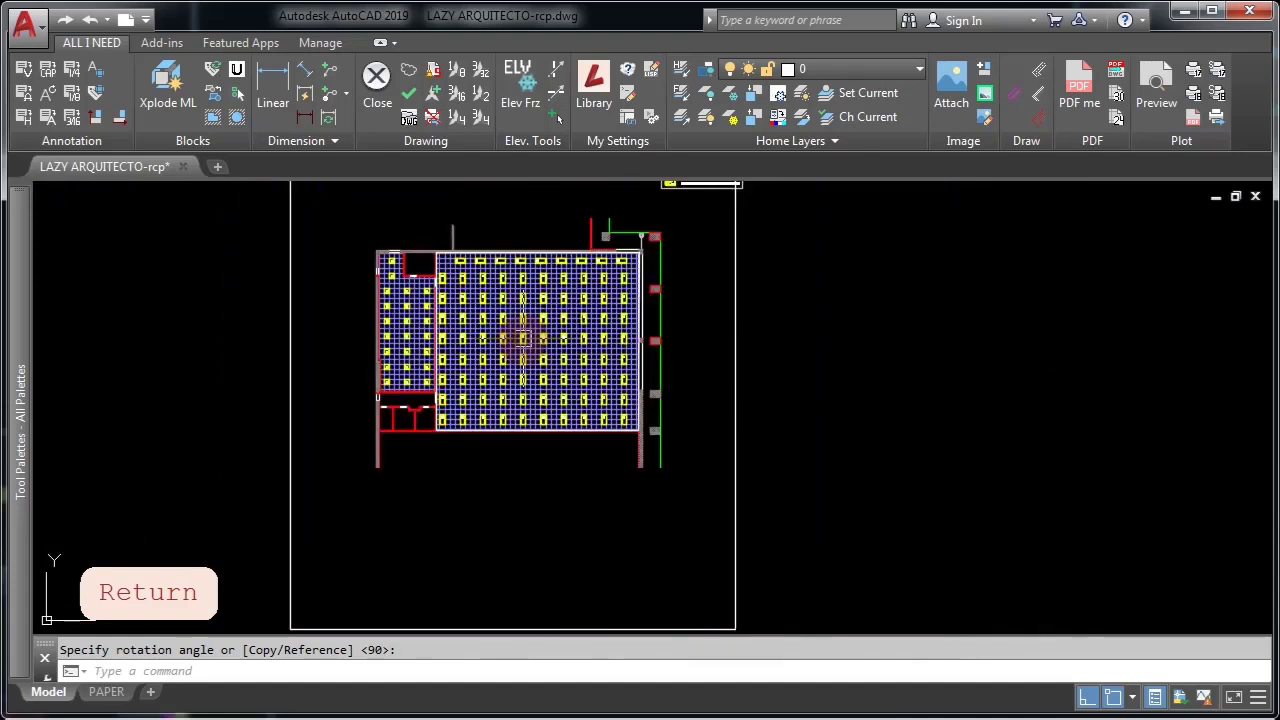
Reorient the EX labels of all ceiling light fixtures to horizontal with TORIENT, defining the new rotation by two points.
scroll(522, 338, up, 3)
middle_drag(520, 334, 536, 412)
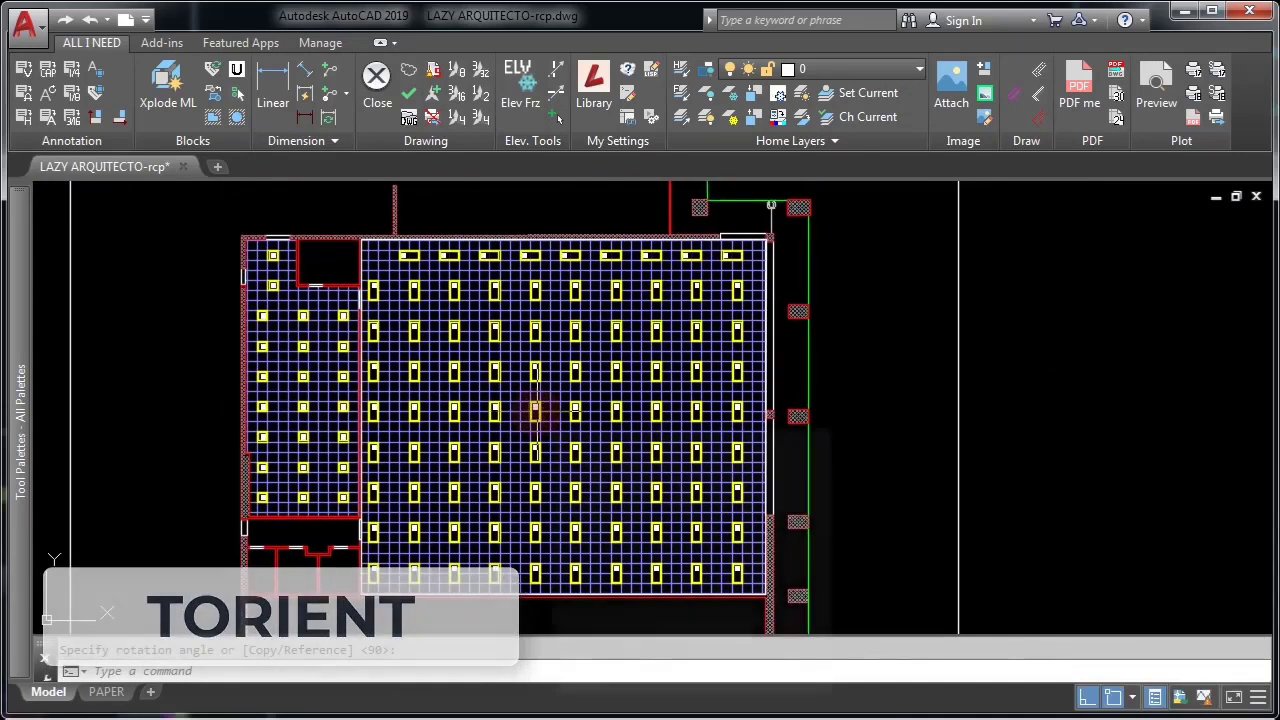
text(tori)
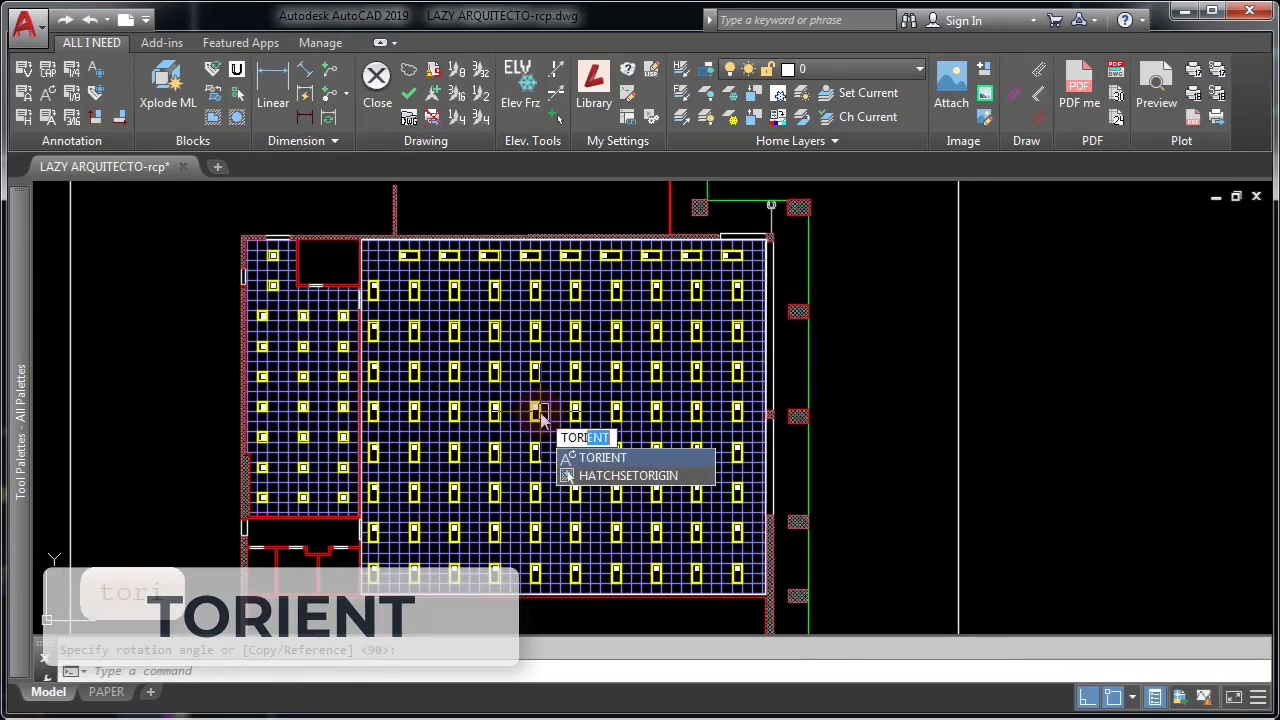
key(Return)
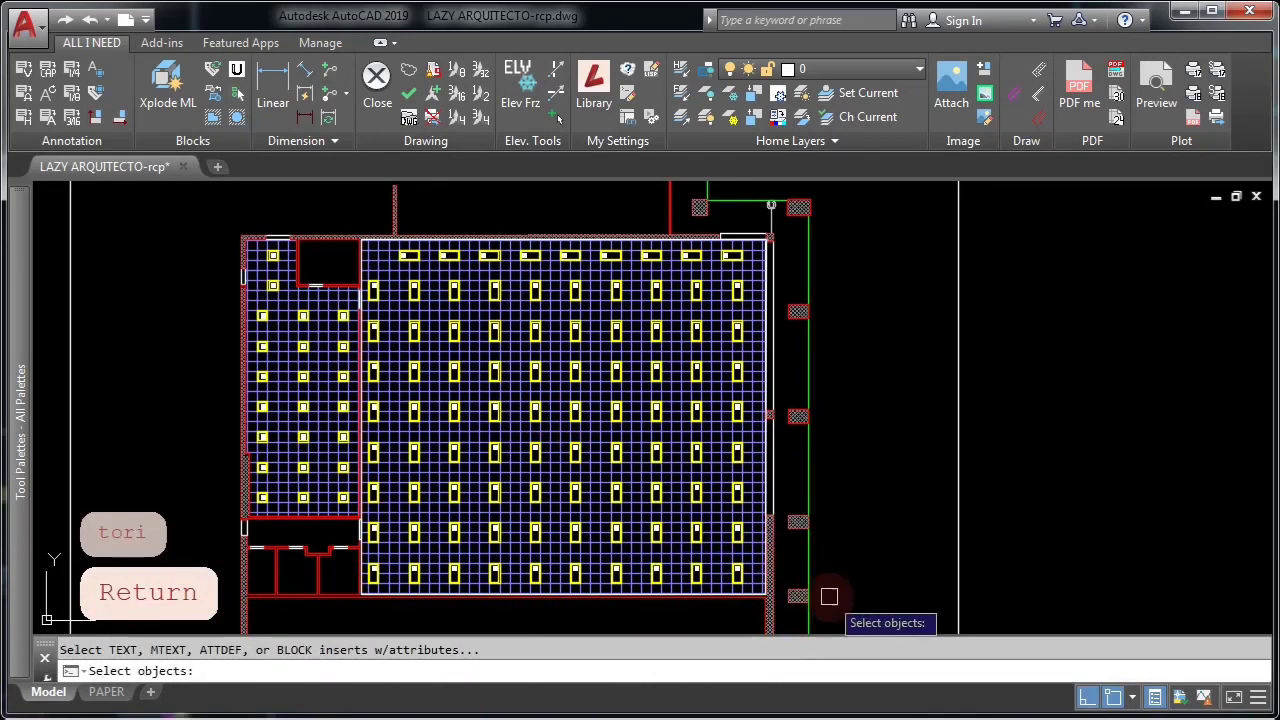
click(848, 603)
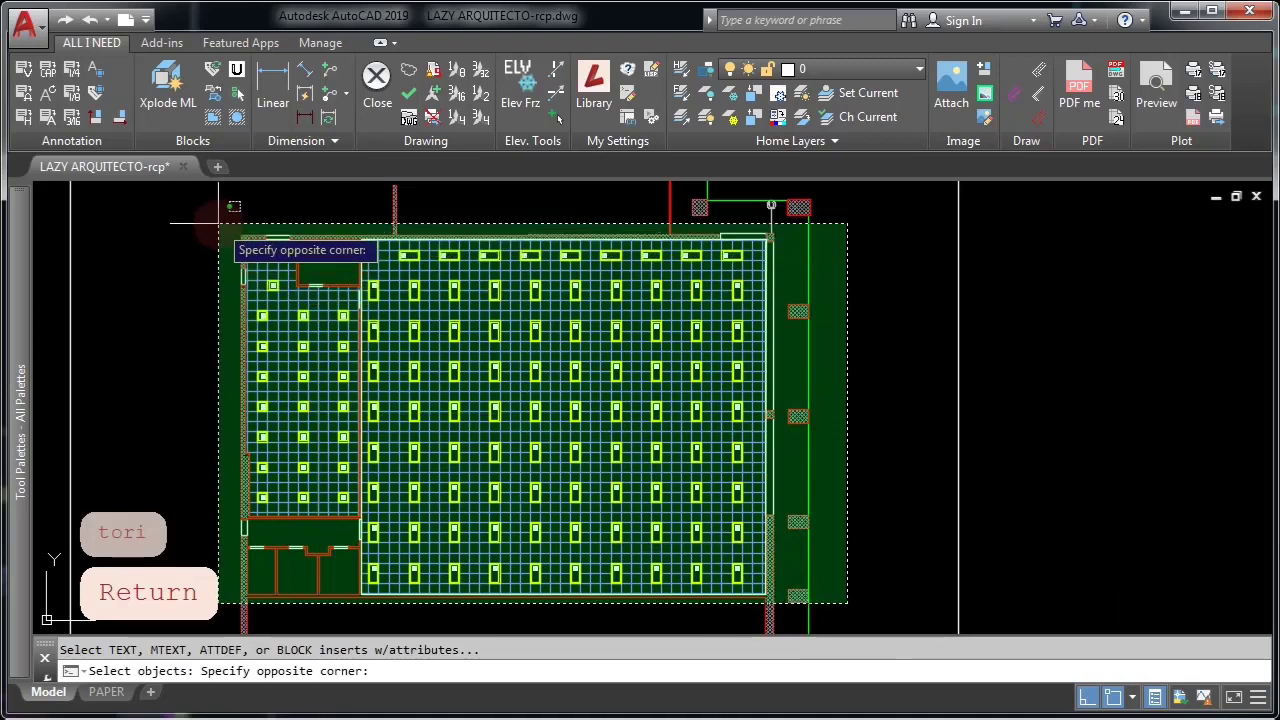
click(219, 223)
middle_drag(422, 325, 503, 330)
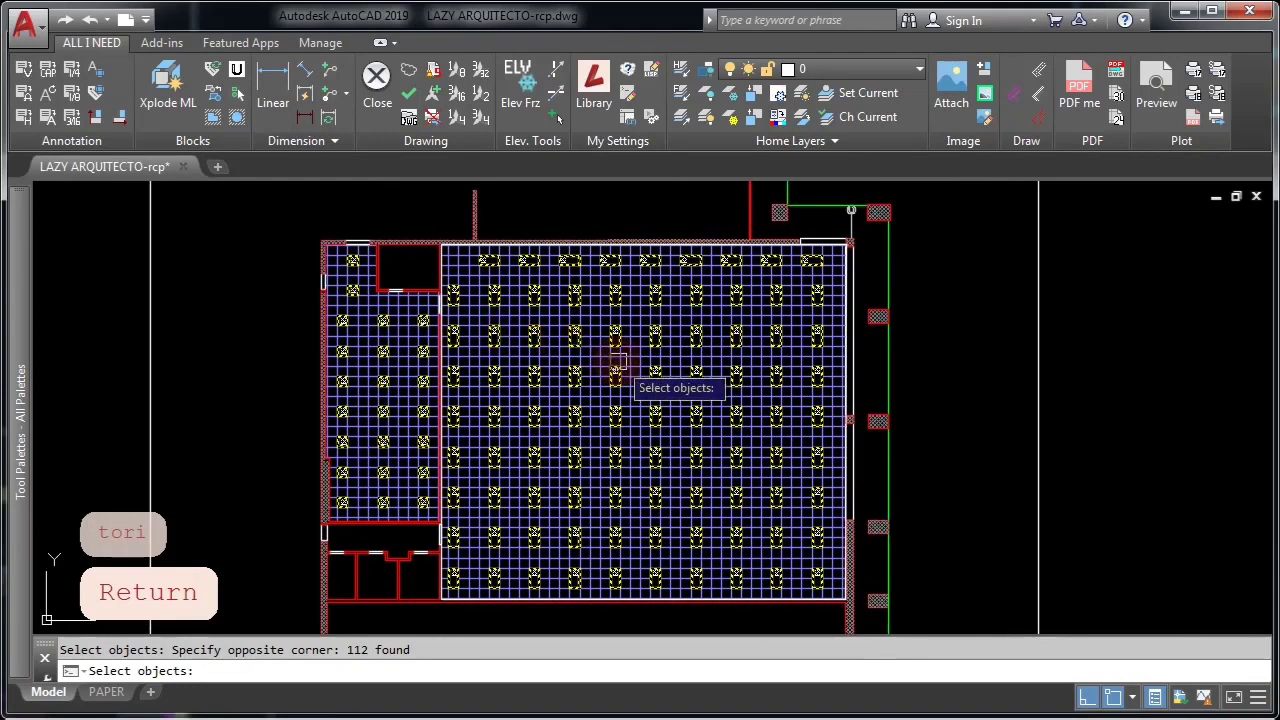
scroll(617, 362, up, 3)
key(Return)
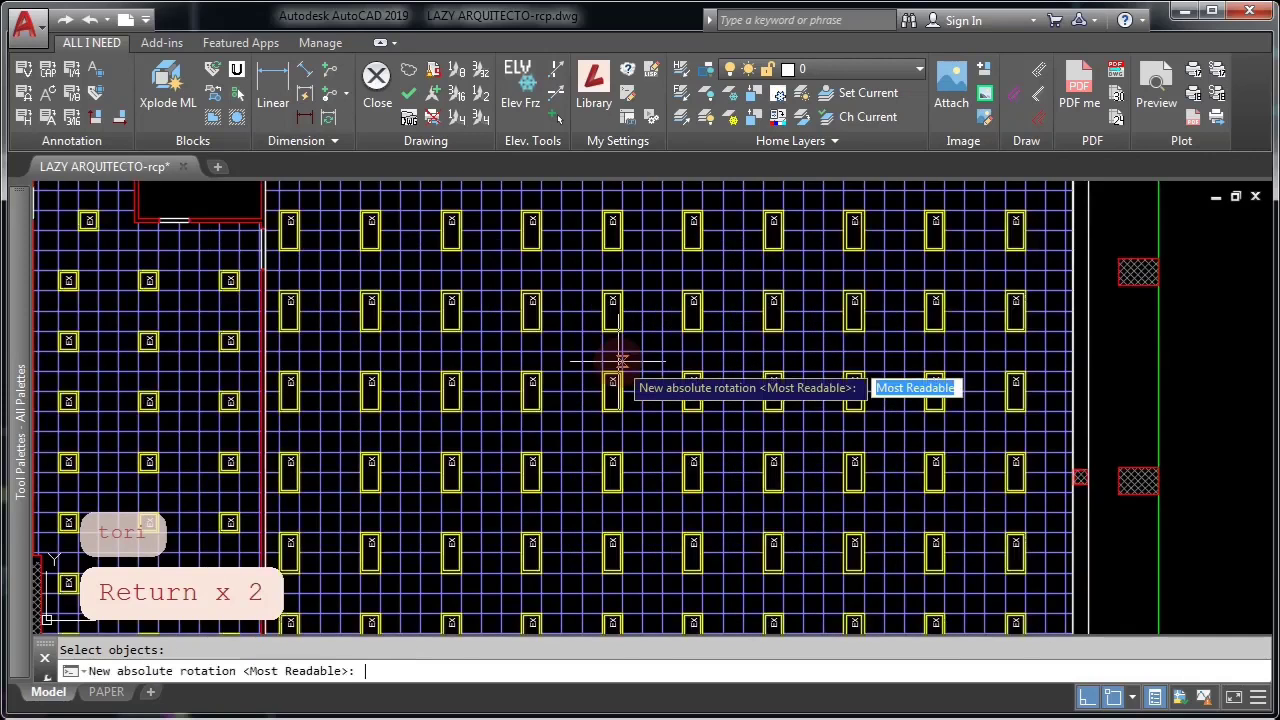
scroll(546, 340, up, 3)
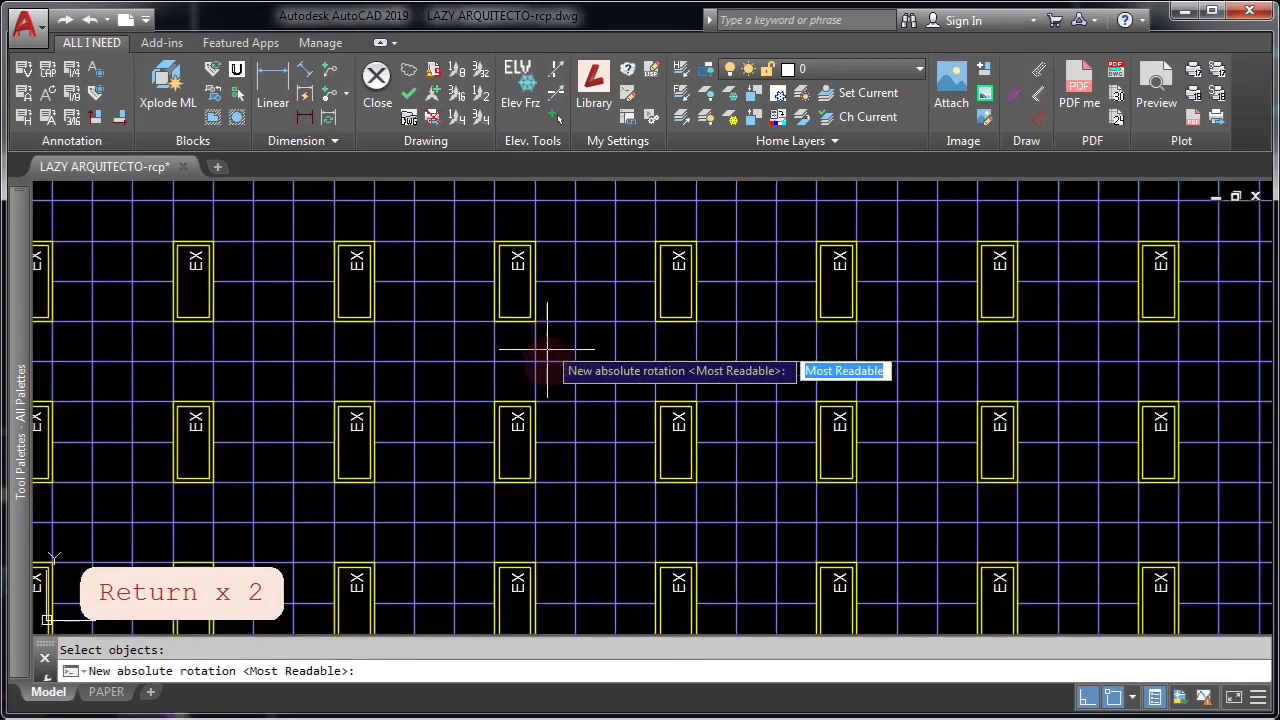
click(552, 375)
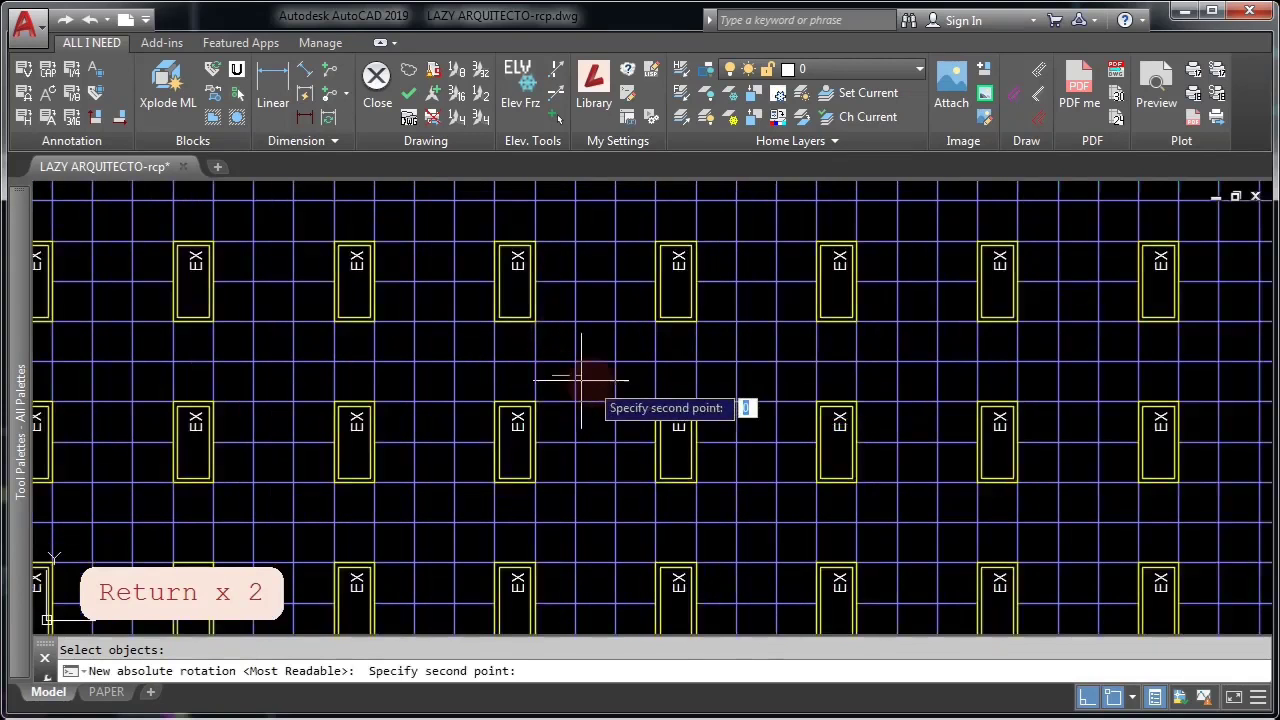
click(629, 378)
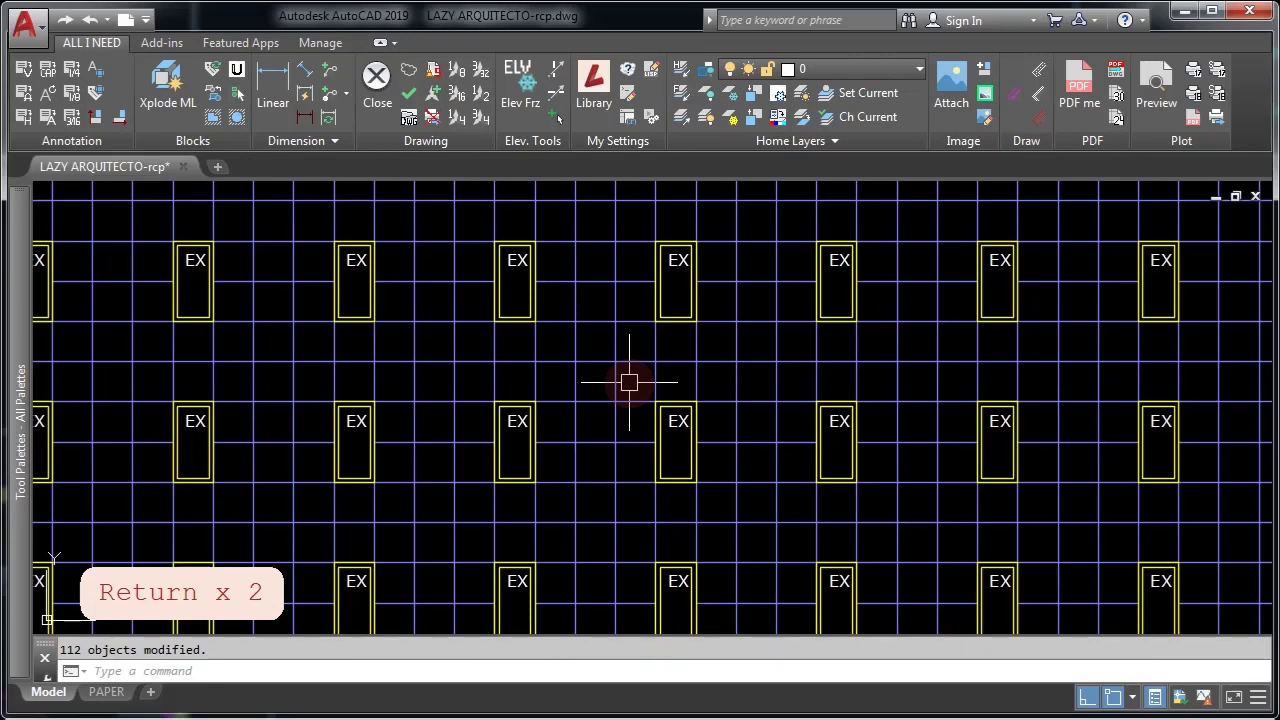
scroll(629, 382, down, 3)
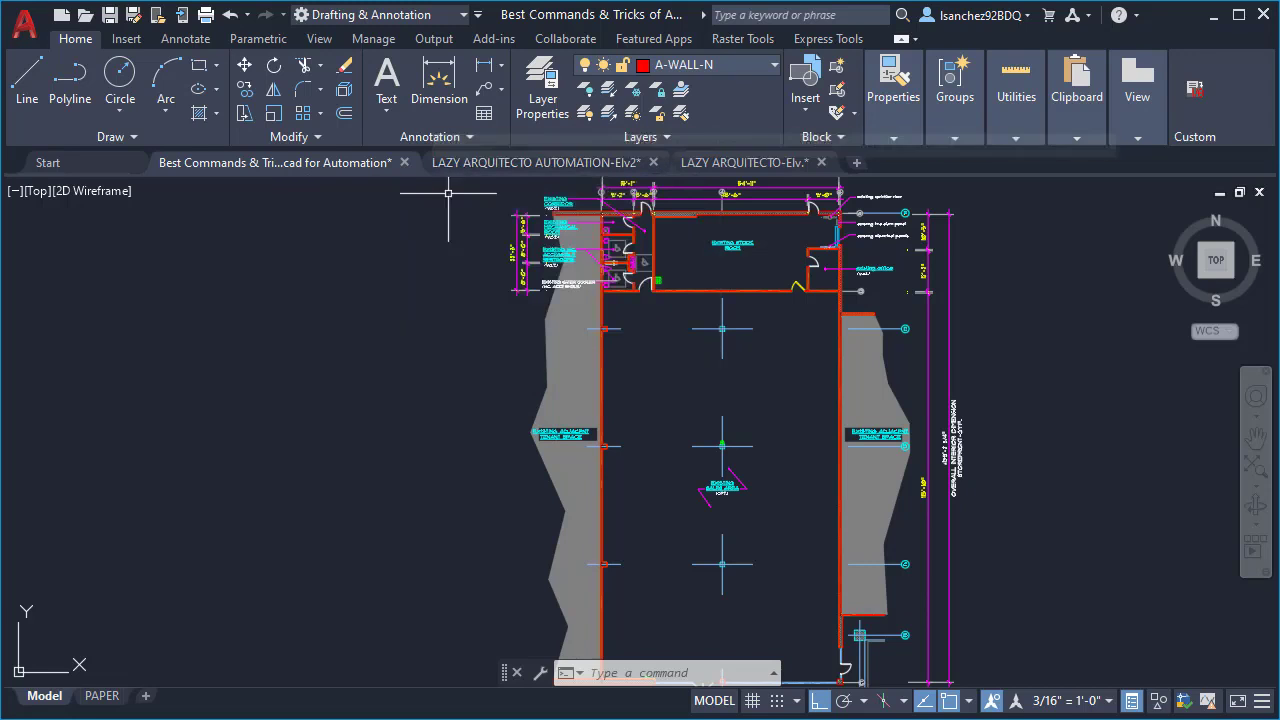
View the two open elevation drawings and save all open drawings at once with SAVEALL.
click(494, 166)
click(763, 163)
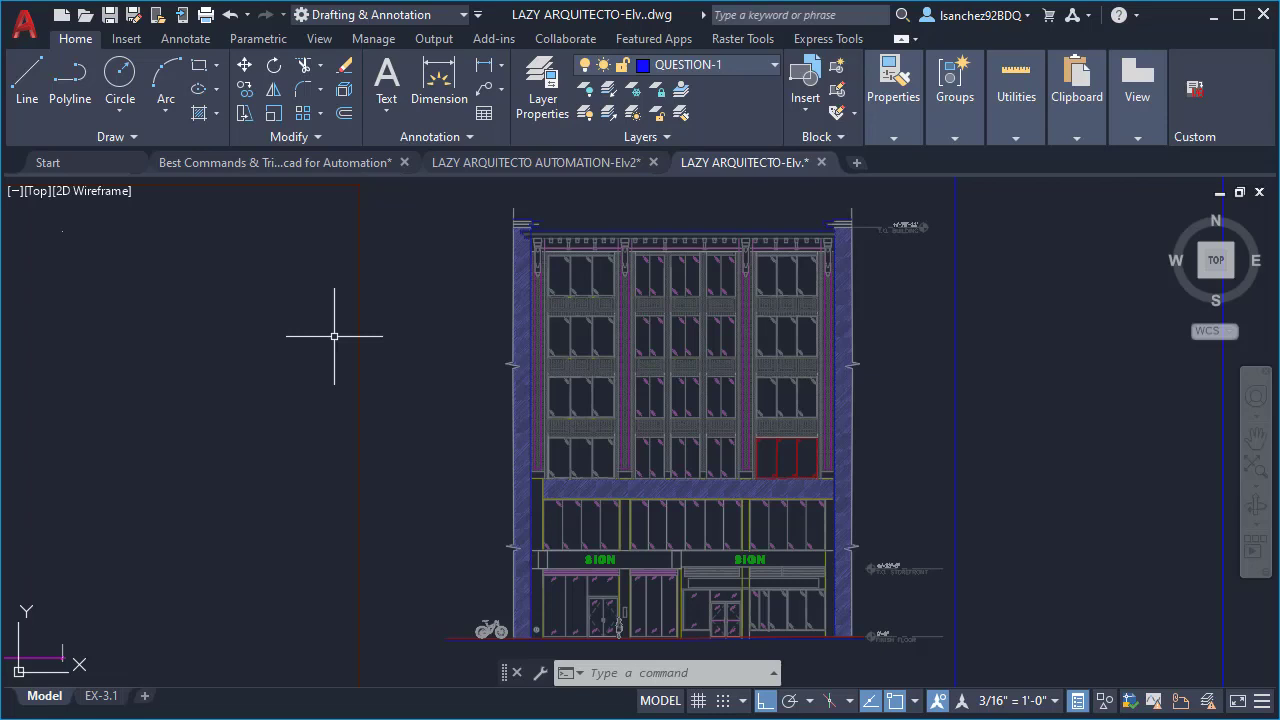
text(SAVEAL)
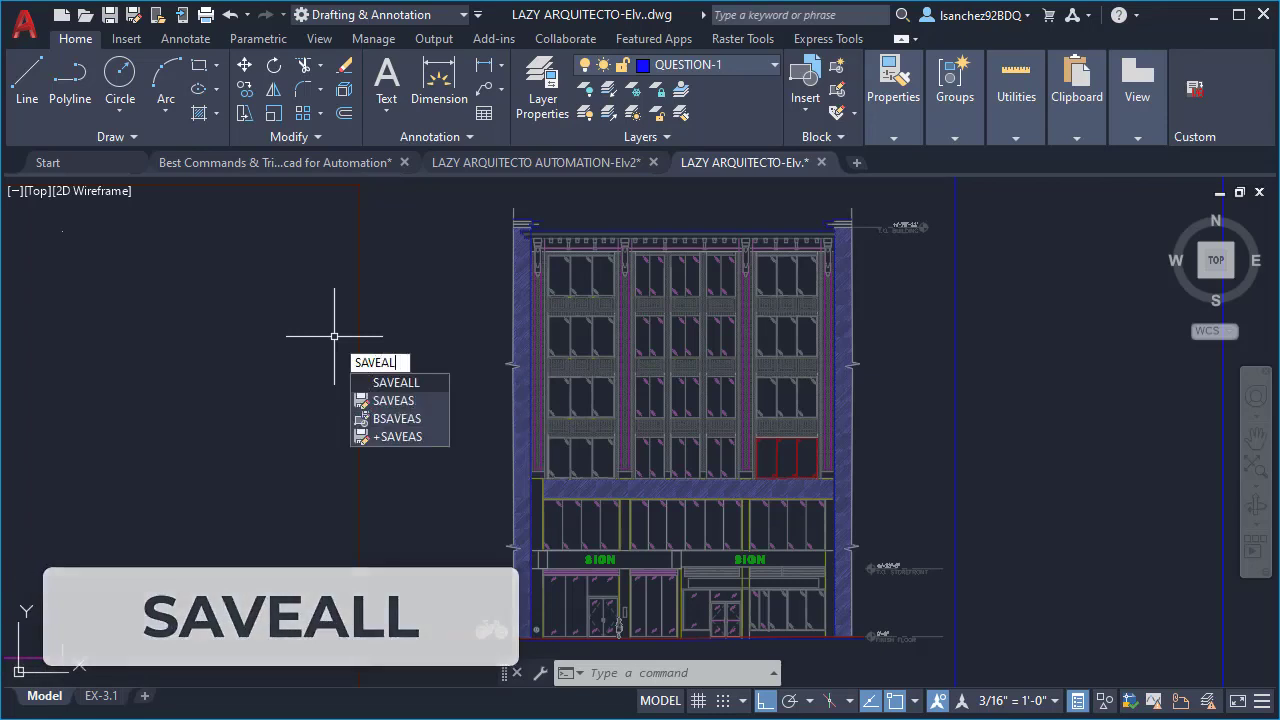
text(L)
key(Return)
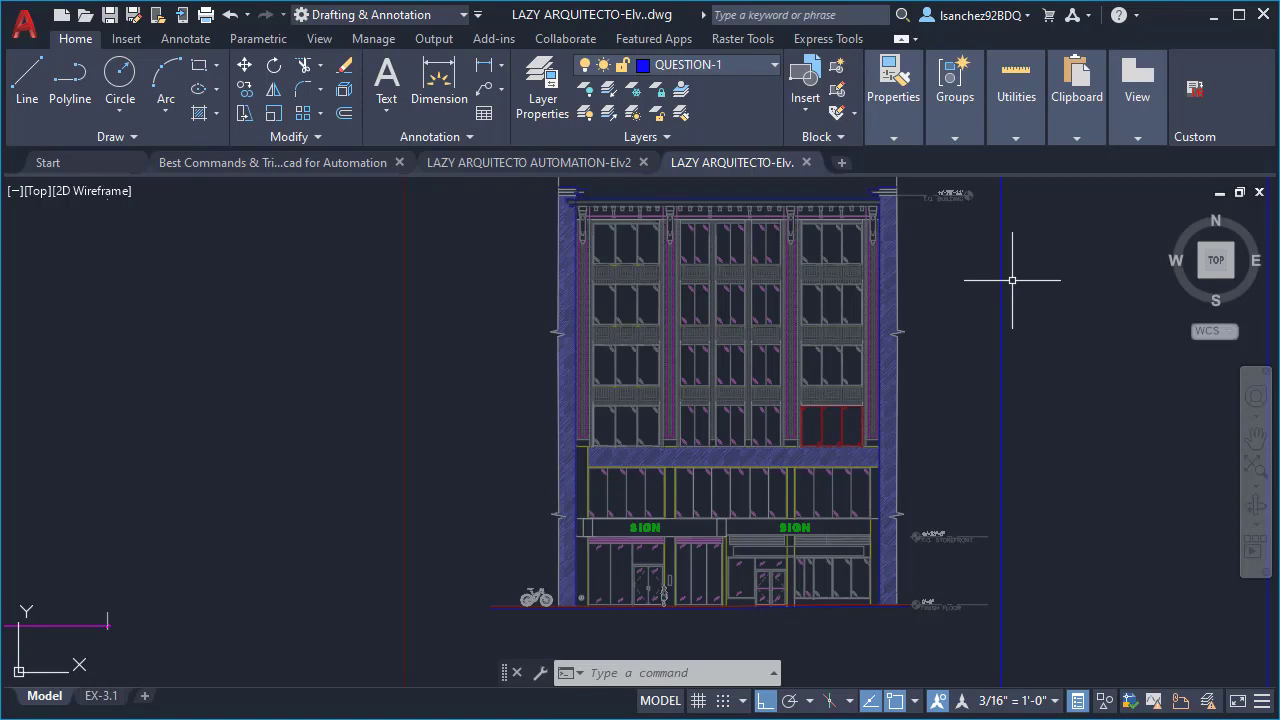
Close all open drawings at once with CLOSEALL.
text(CLOS)
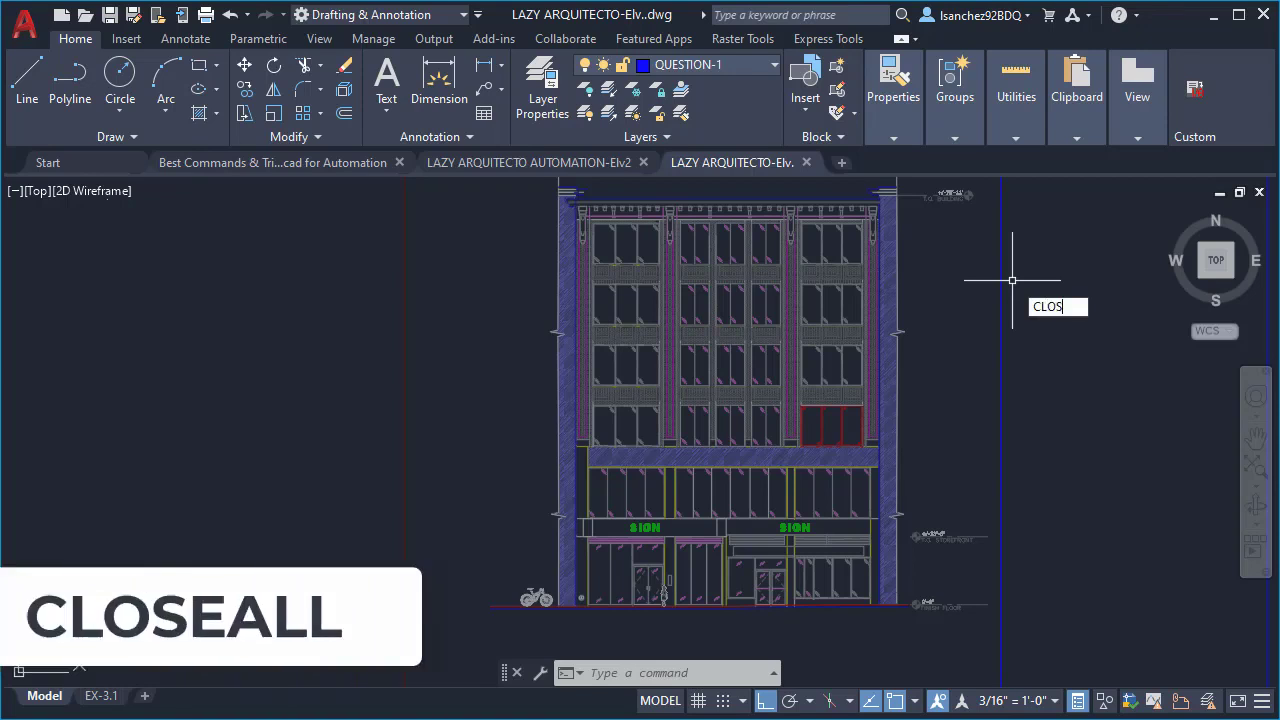
text(EALL)
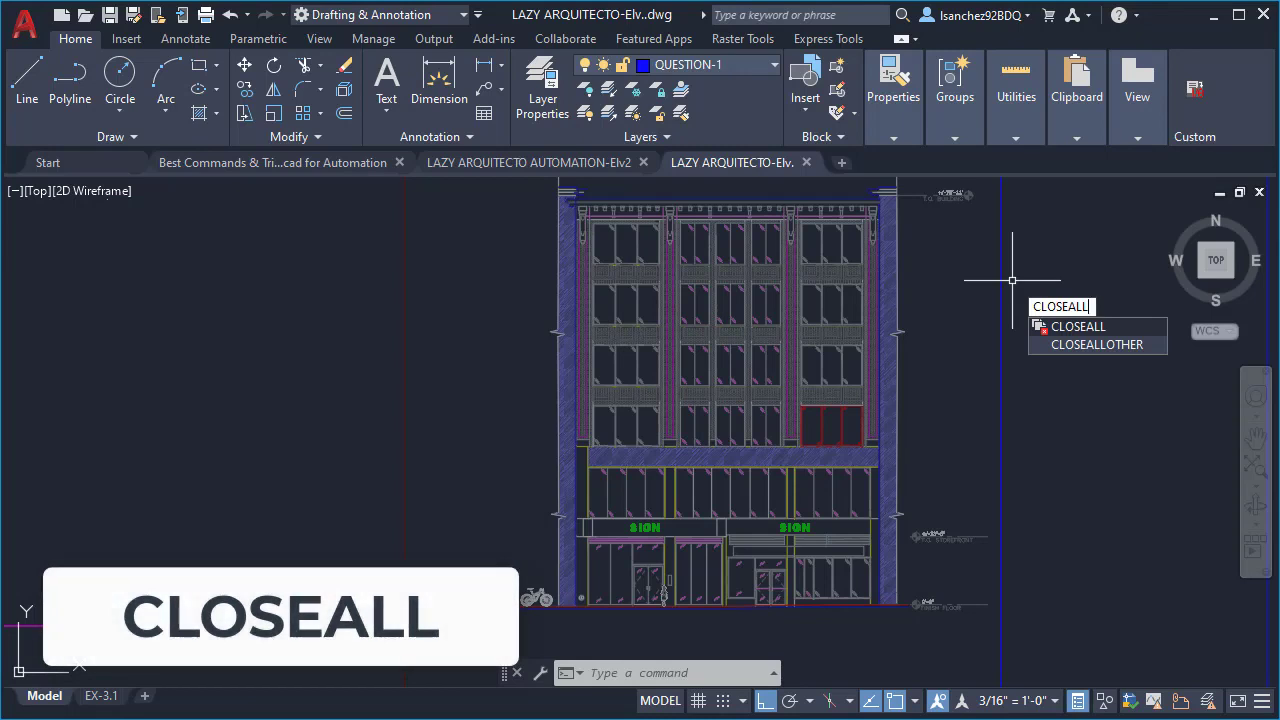
key(Return)
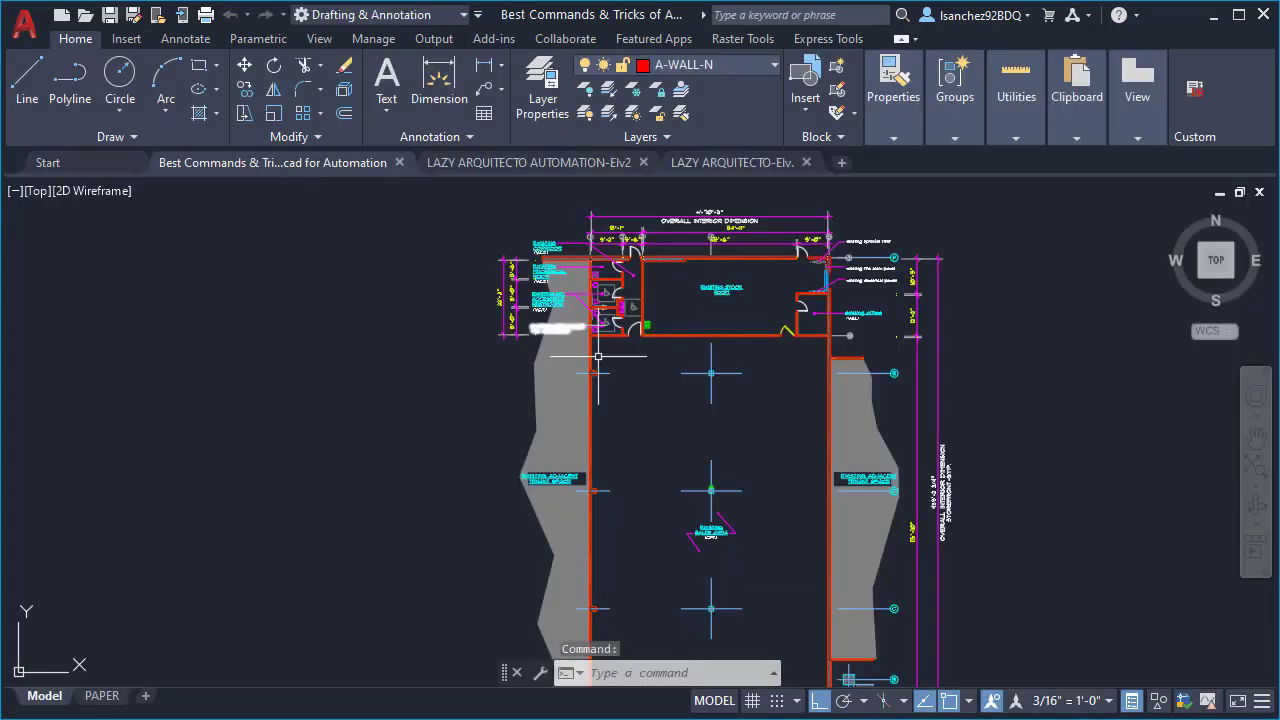
Close every open drawing except the current floor plan with CLOSEALLOTHER.
mouse_move(586, 346)
middle_down()
mouse_move(679, 373)
mouse_move(705, 364)
middle_up()
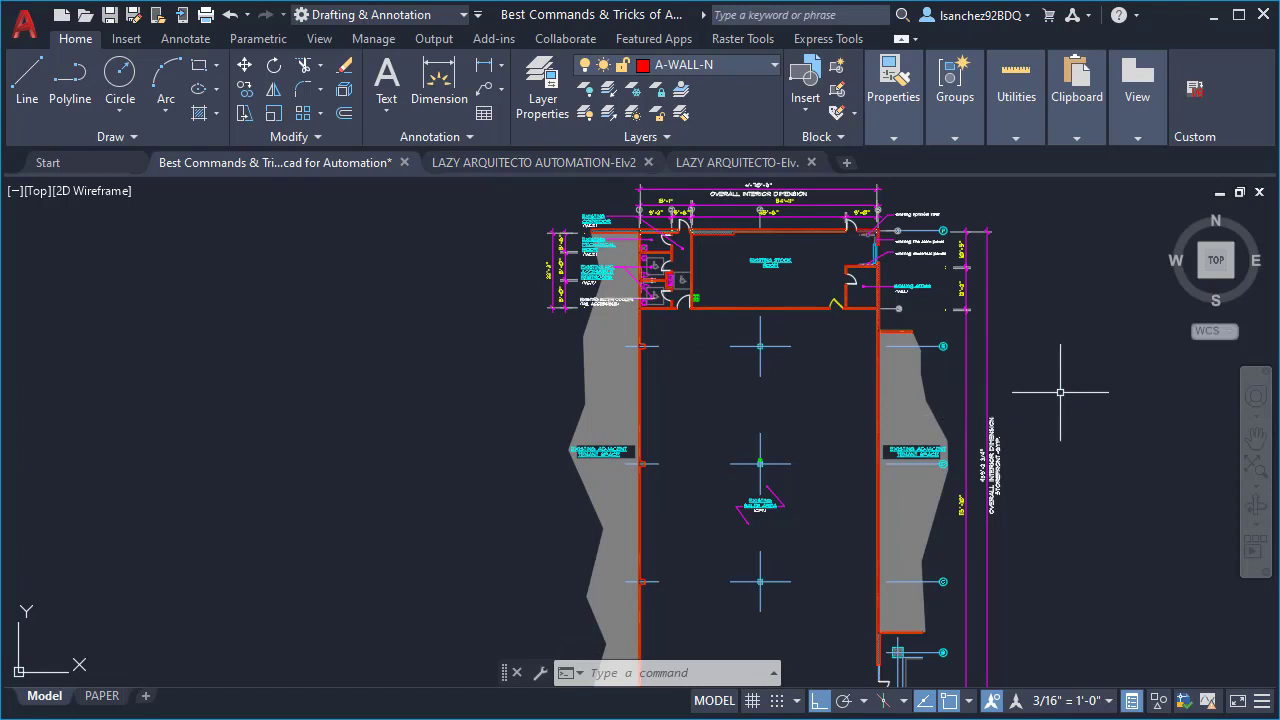
text(CLOSEALLOTHER)
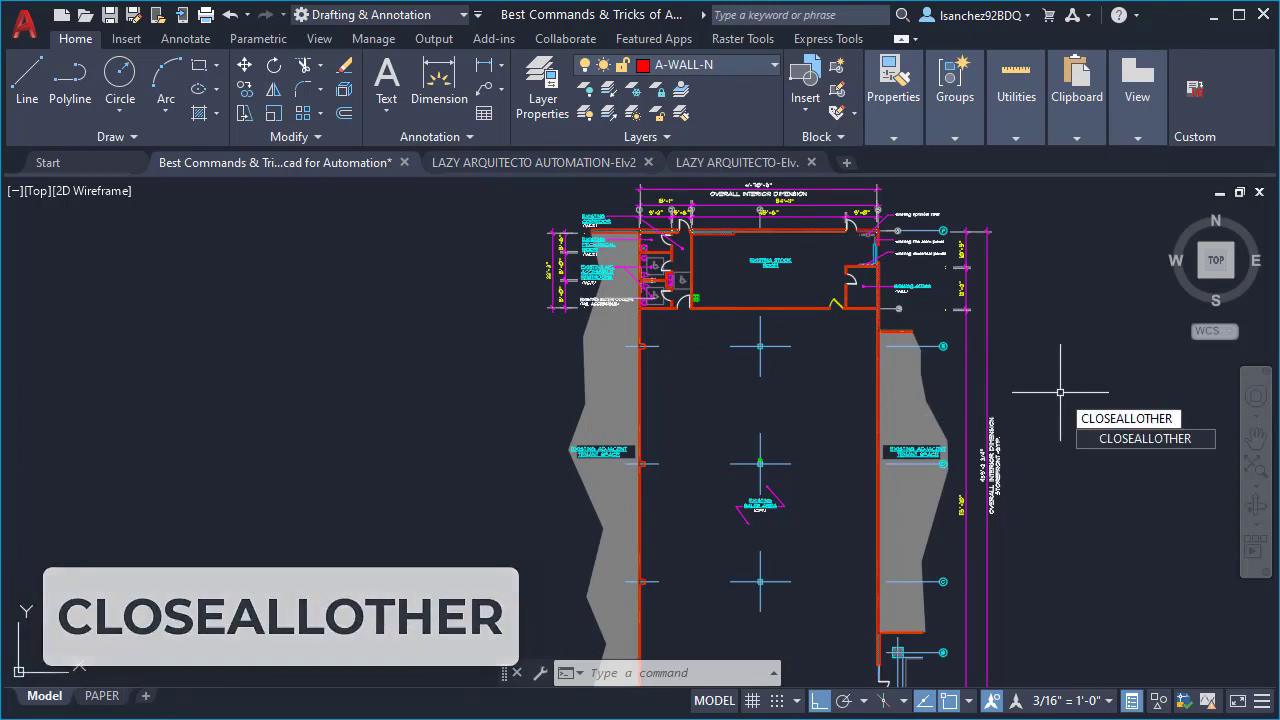
key(Return)
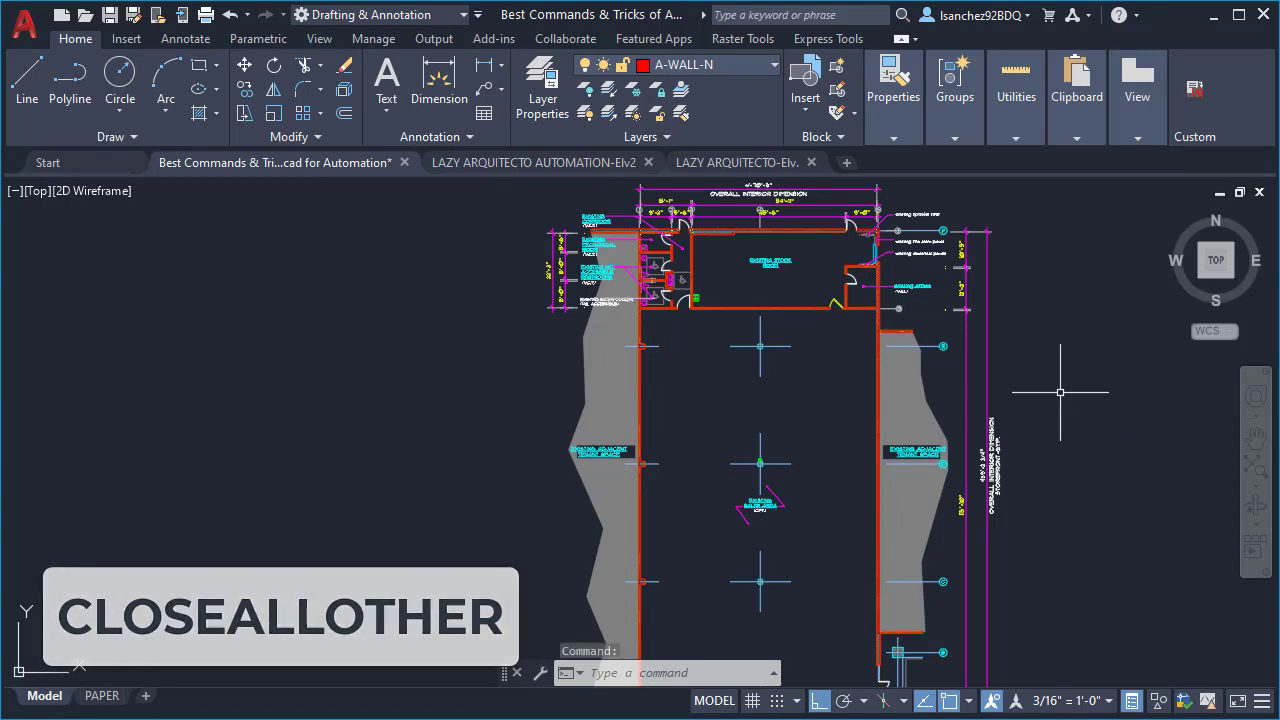